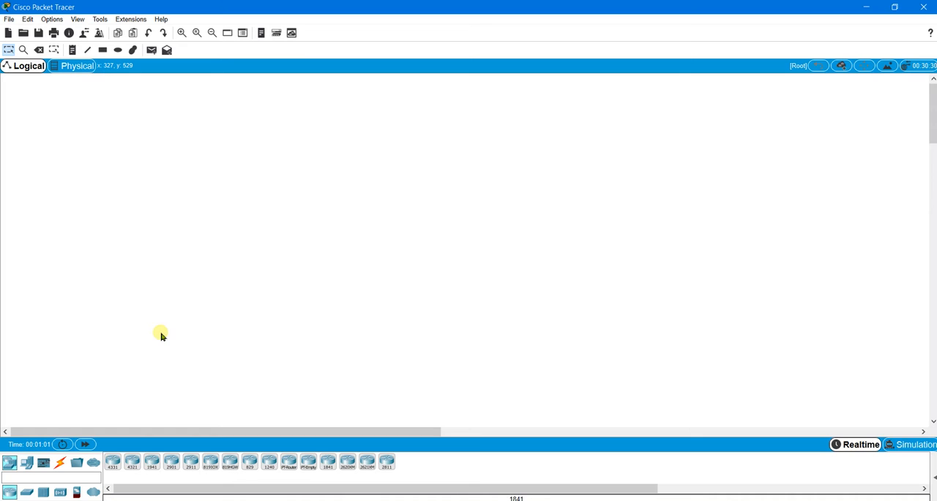
- Place two 2960 switches side by side in the middle of the logical workspace
click(28, 491)
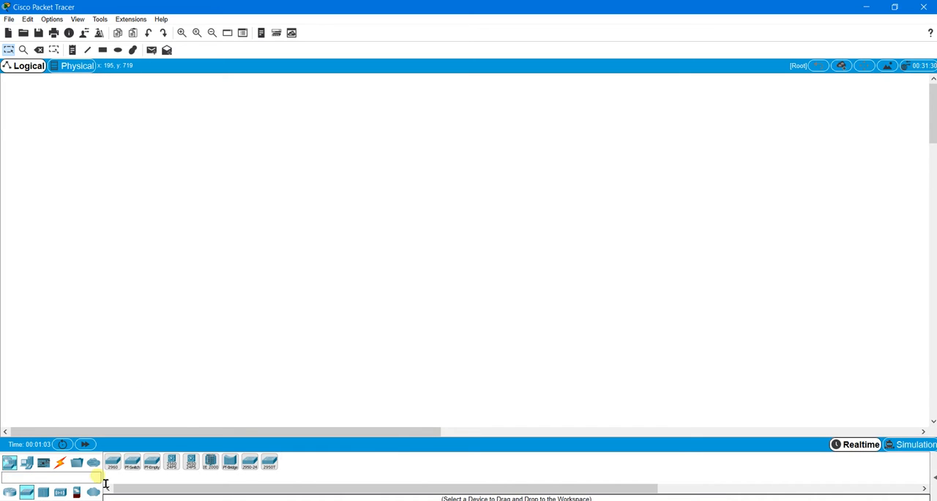
drag(121, 464, 318, 296)
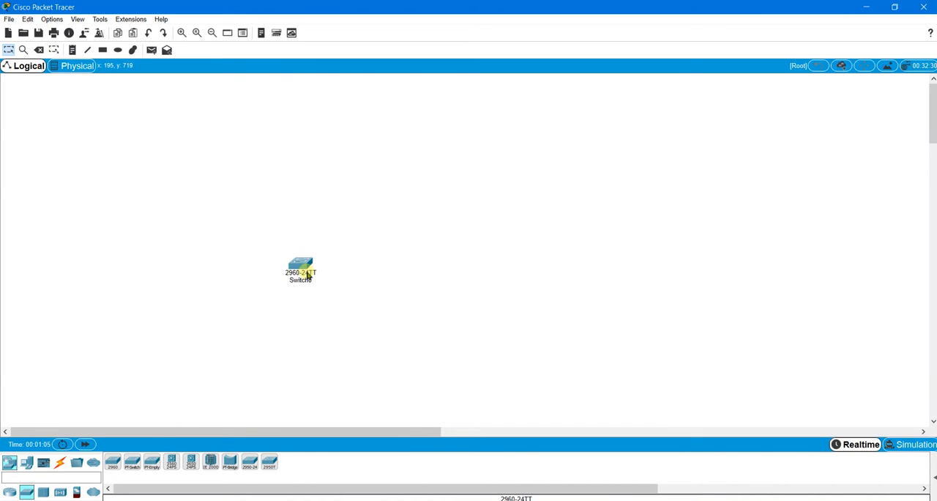
drag(223, 440, 527, 285)
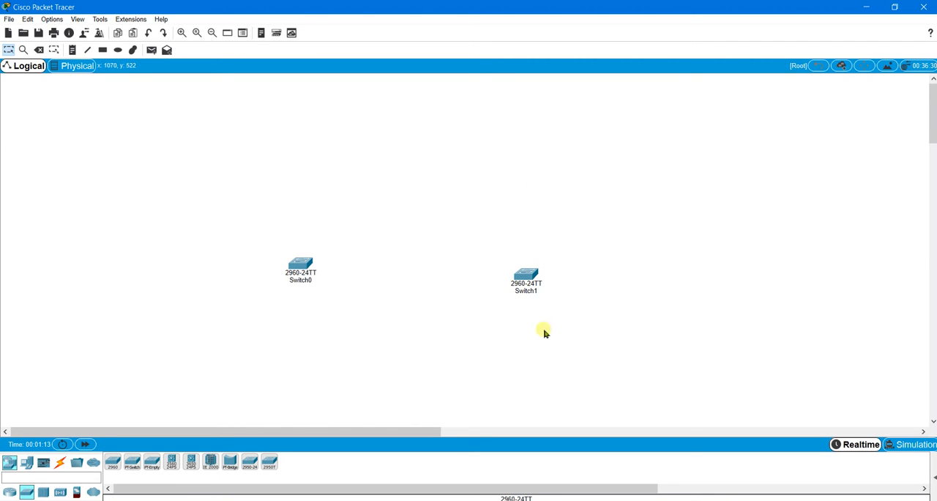
- Place four PCs, one above and one below each switch, with PC0 and PC1 near Switch0 and PC2 and PC3 near Switch1
click(27, 462)
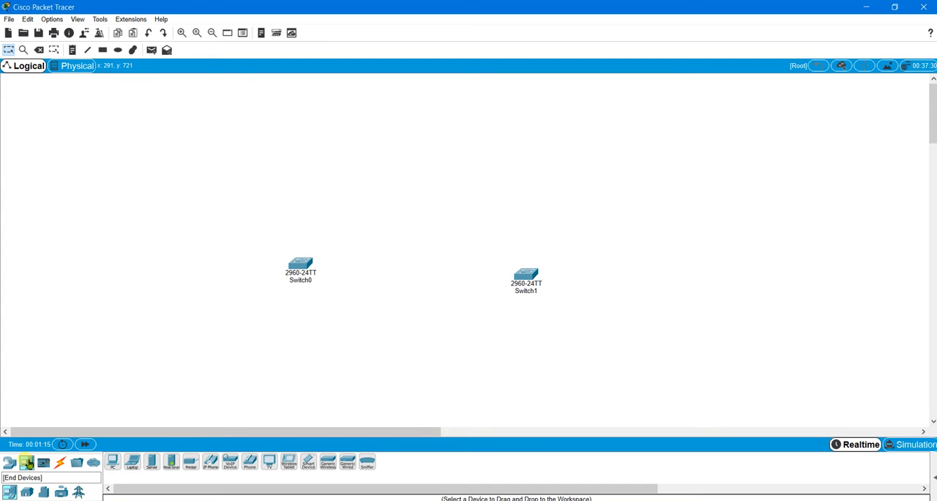
drag(116, 467, 259, 198)
drag(119, 465, 580, 197)
drag(119, 459, 589, 349)
- Connect PC0's FastEthernet0 to Switch0's FastEthernet0/1 with a copper straight-through cable
click(62, 462)
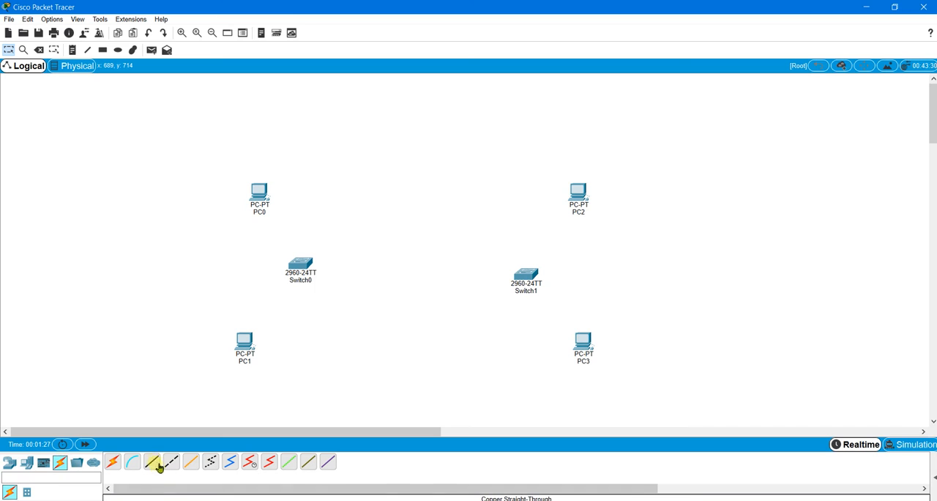
click(158, 462)
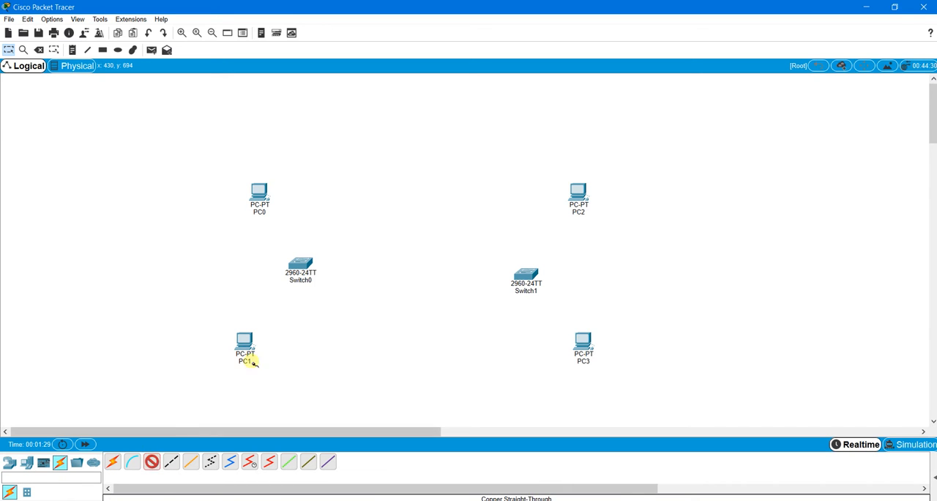
click(258, 194)
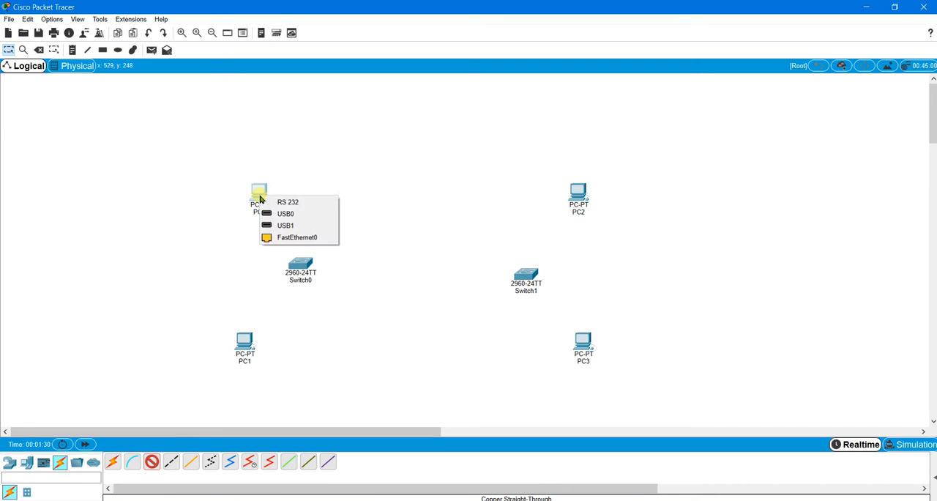
click(292, 237)
click(311, 266)
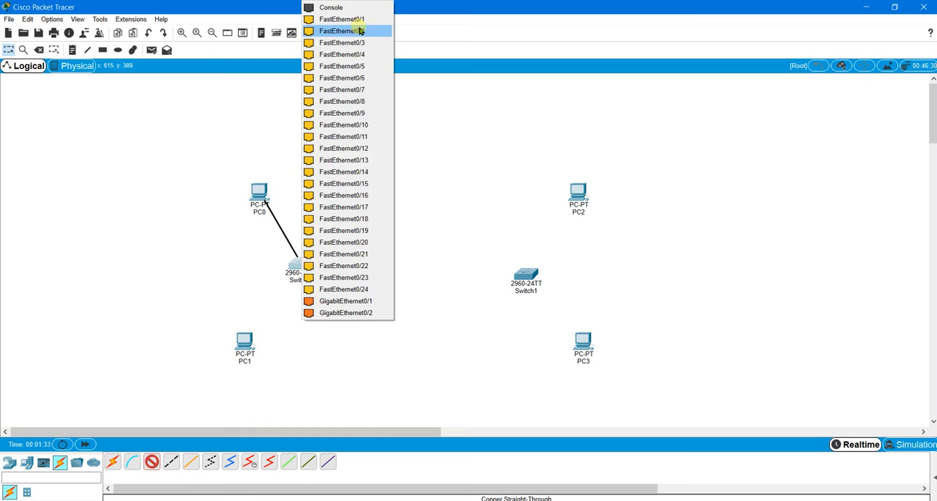
click(344, 19)
- Connect PC1's FastEthernet0 to Switch0's FastEthernet0/2 with a copper straight-through cable
click(163, 462)
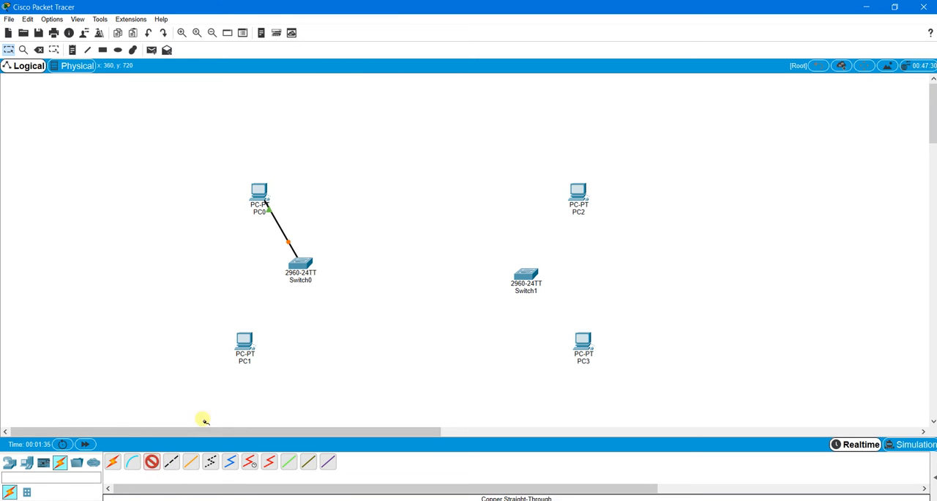
click(243, 345)
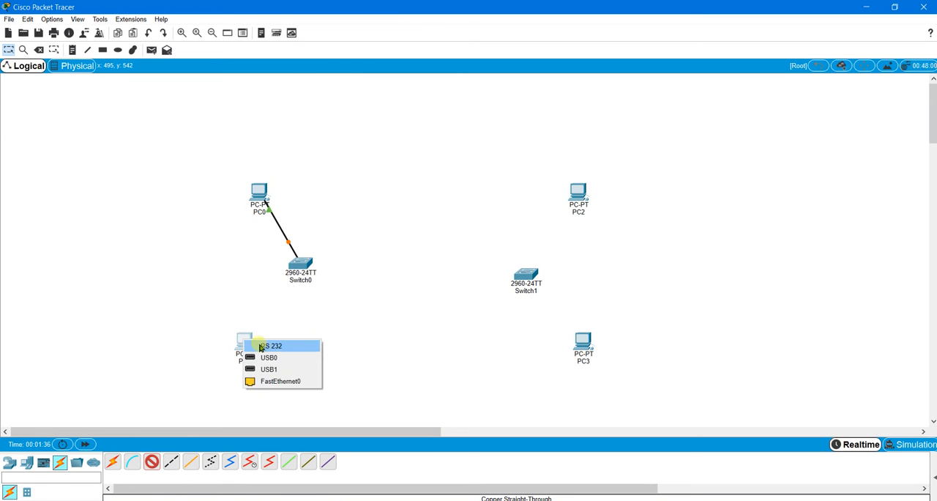
click(280, 380)
click(301, 265)
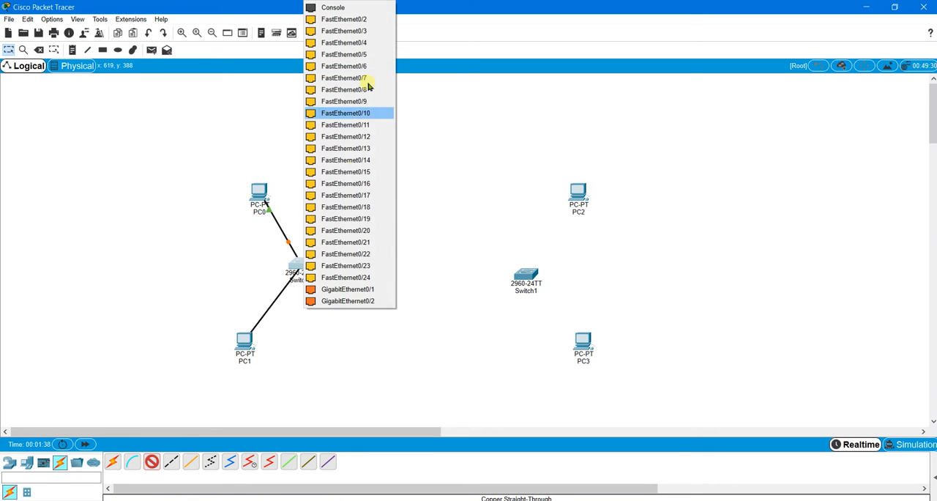
click(365, 20)
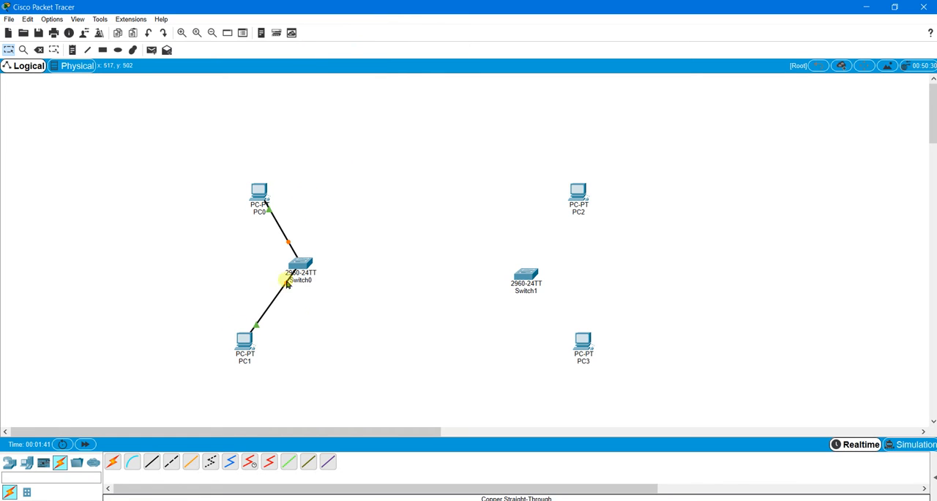
- Connect PC2's FastEthernet0 to Switch1's FastEthernet0/1 with a copper straight-through cable
click(161, 464)
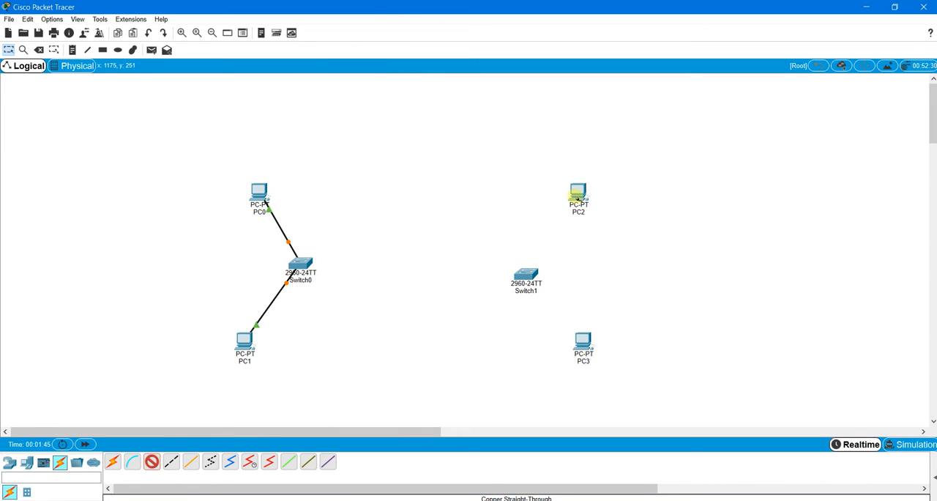
click(578, 197)
click(604, 239)
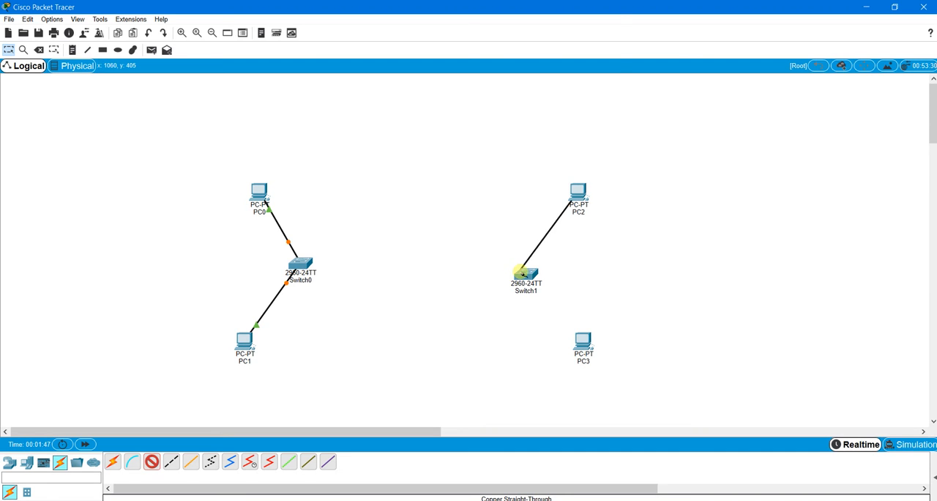
click(525, 277)
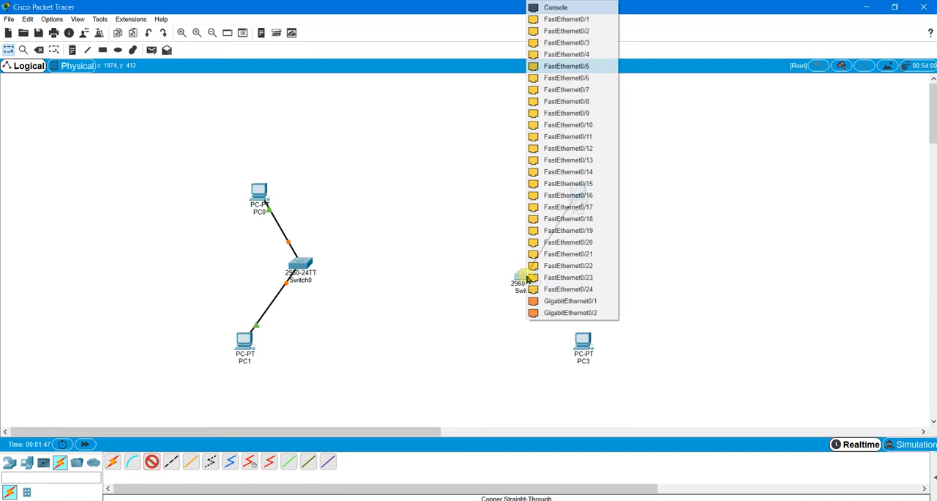
click(593, 20)
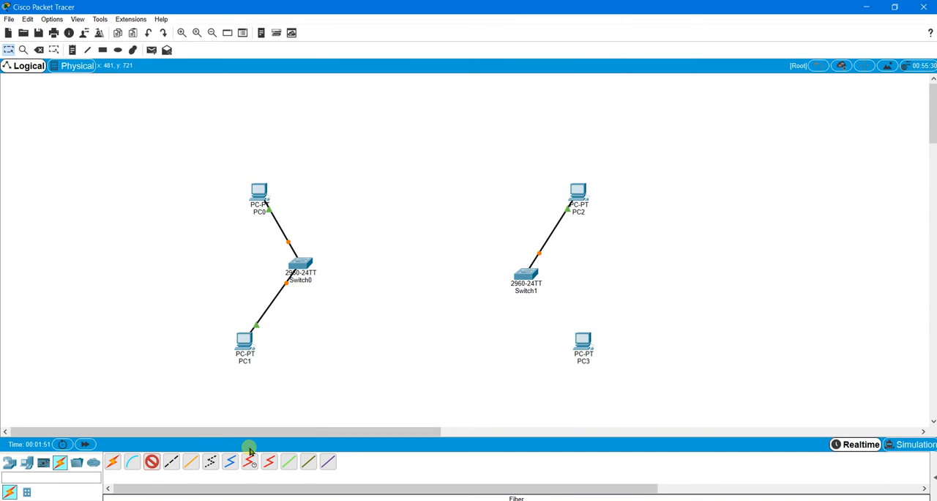
- Connect PC3's FastEthernet0 to a free FastEthernet port on Switch1 with a copper straight-through cable
click(582, 340)
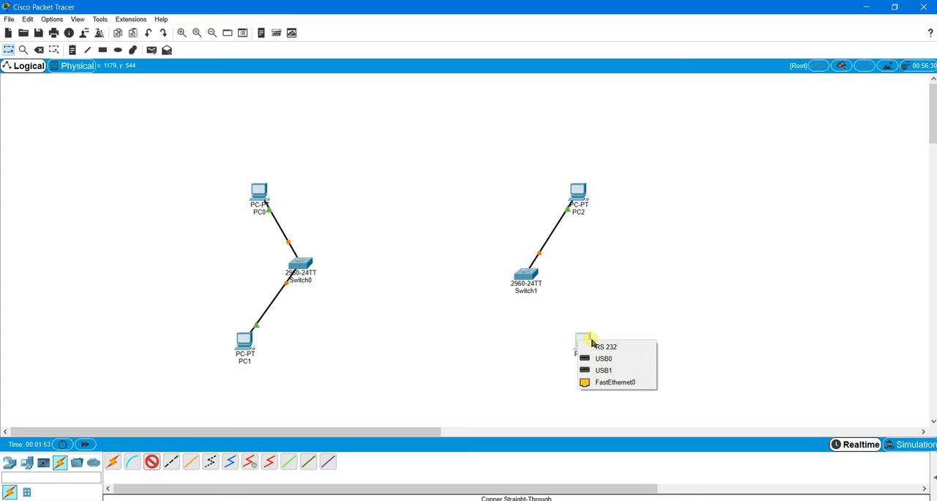
click(613, 381)
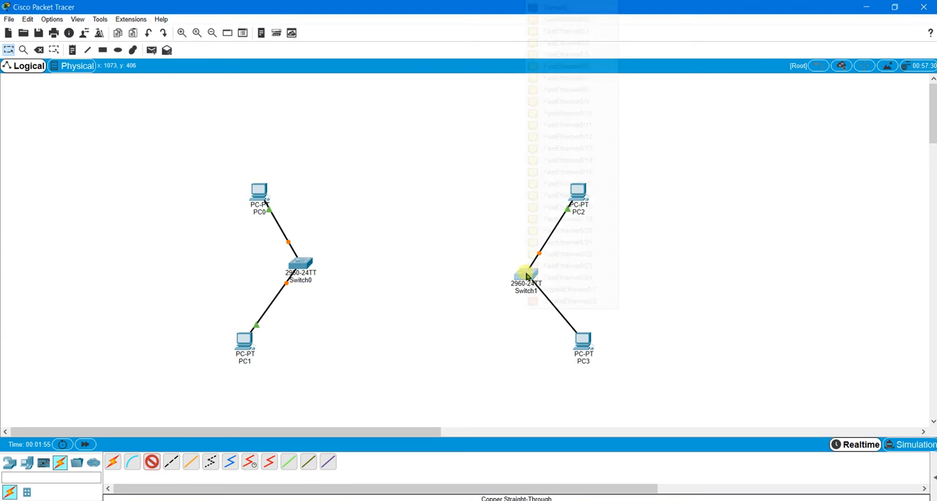
click(522, 286)
click(593, 26)
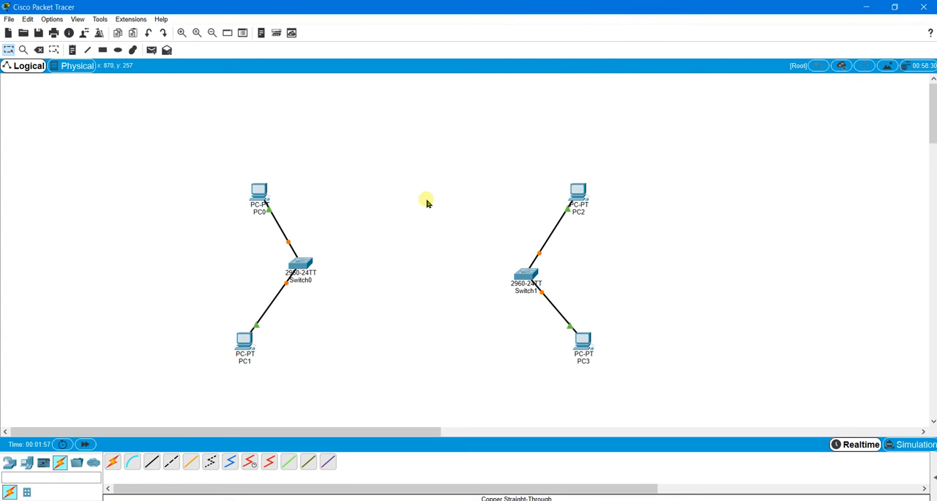
- Give PC0 the static IP address 192.168.0.10 with subnet mask 255.255.255.0
click(260, 194)
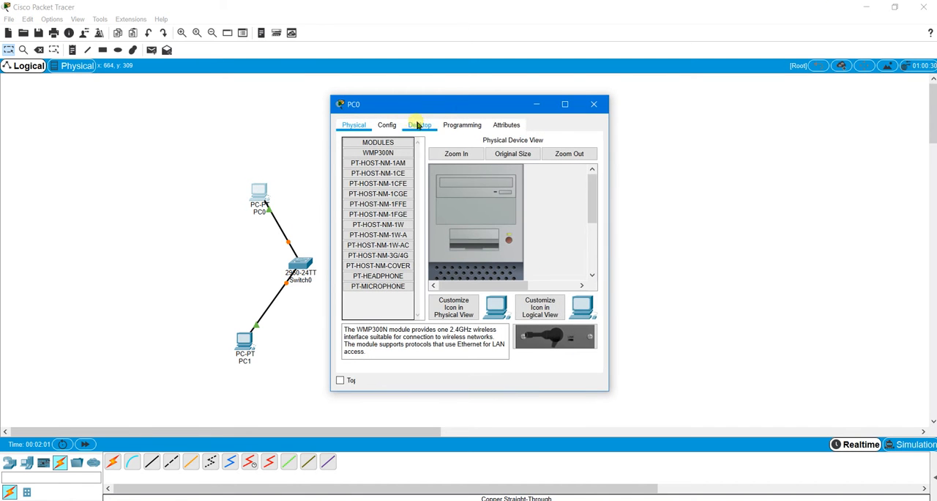
click(419, 126)
click(373, 158)
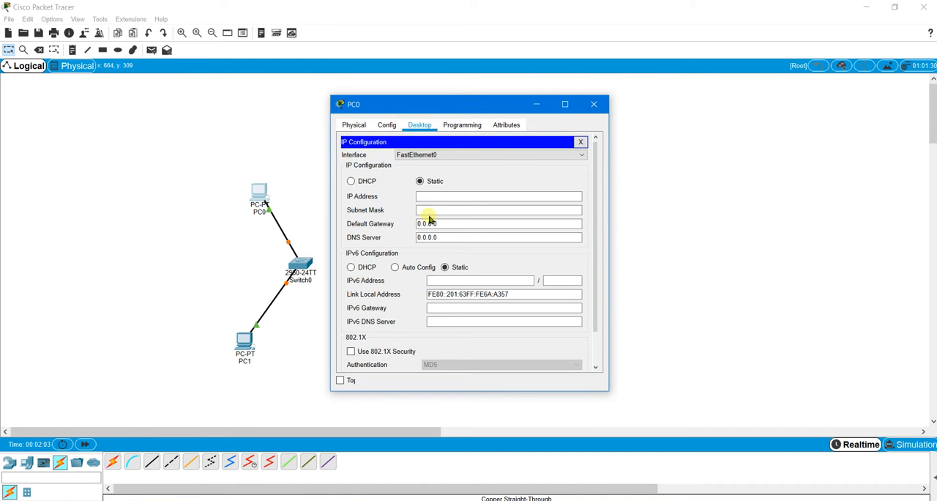
click(441, 196)
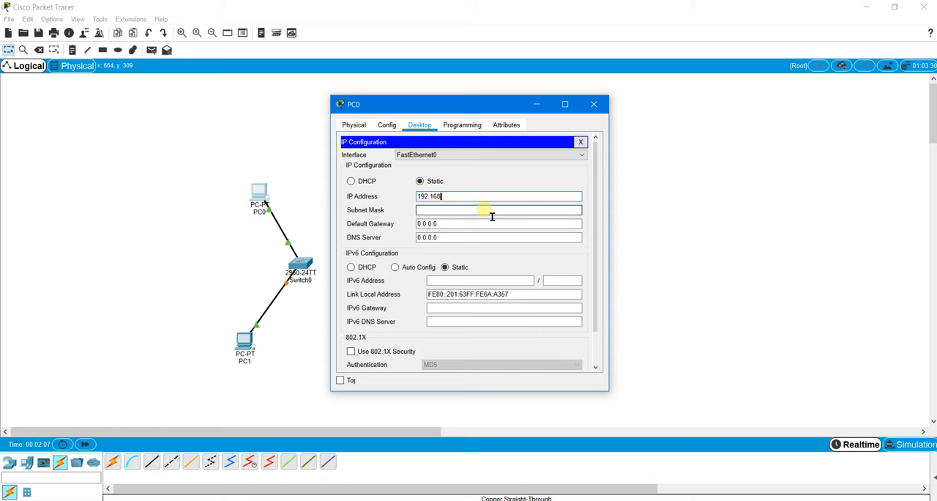
text(192.168.0.10)
click(495, 212)
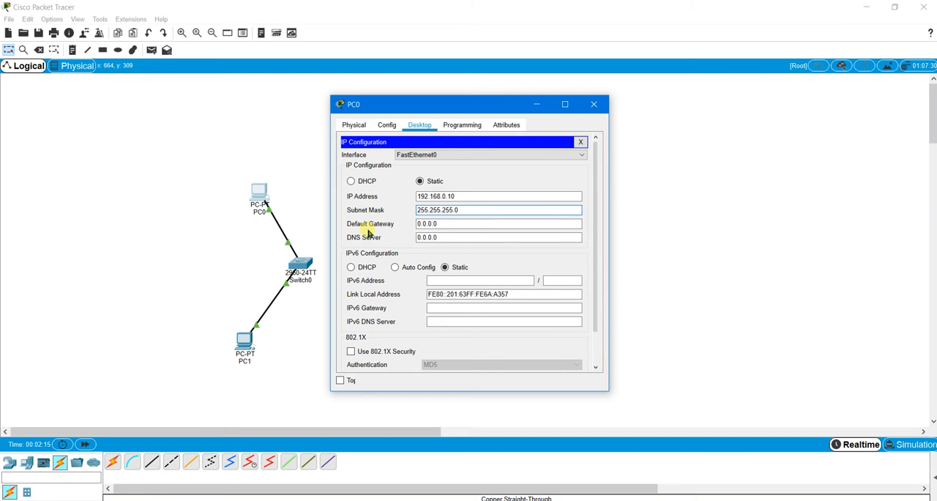
- Set PC0's default gateway to 192.168.0.1 and close its configuration window
drag(450, 231, 411, 226)
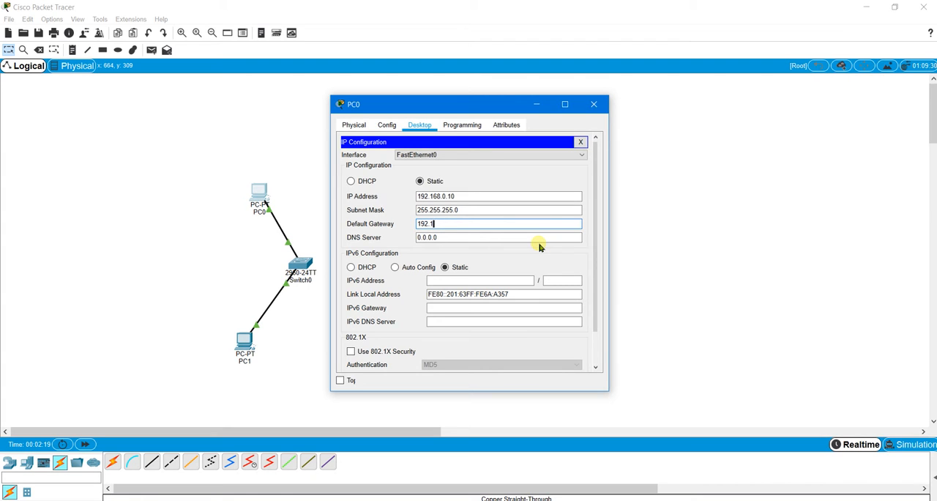
text(192.168.0.1)
click(510, 237)
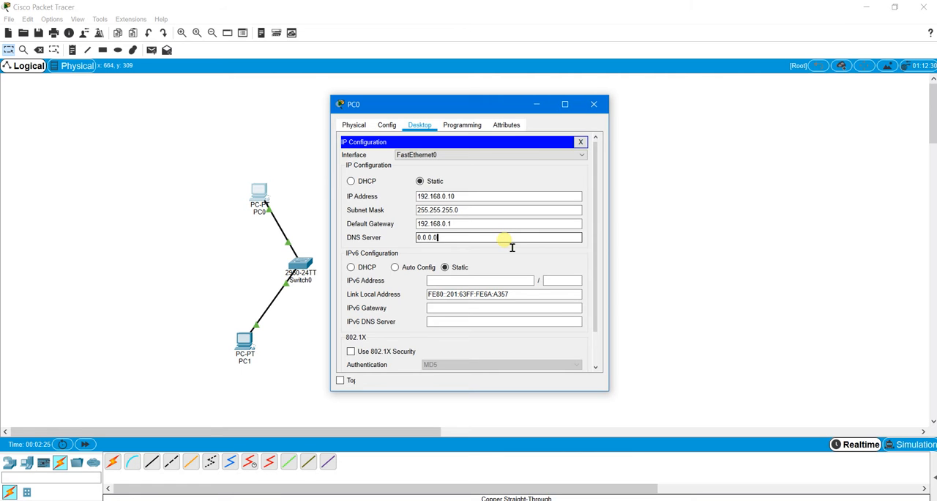
click(583, 144)
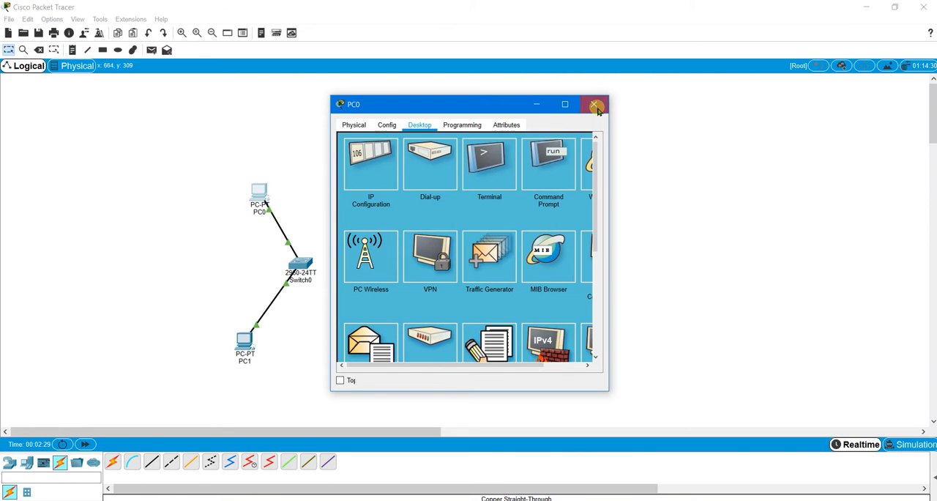
click(594, 103)
- Configure PC1 with static IP address 192.168.0.20, subnet mask 255.255.255.0 and default gateway 192.168.0.1
click(243, 346)
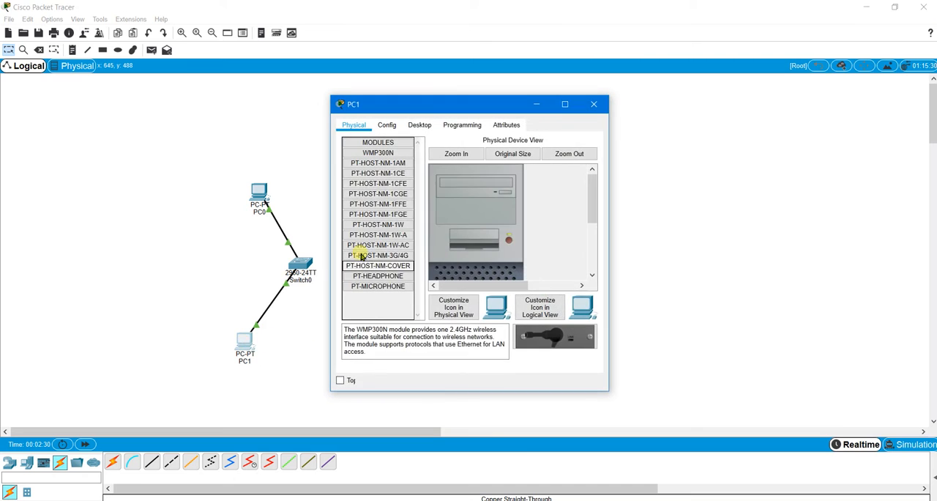
click(419, 125)
click(380, 168)
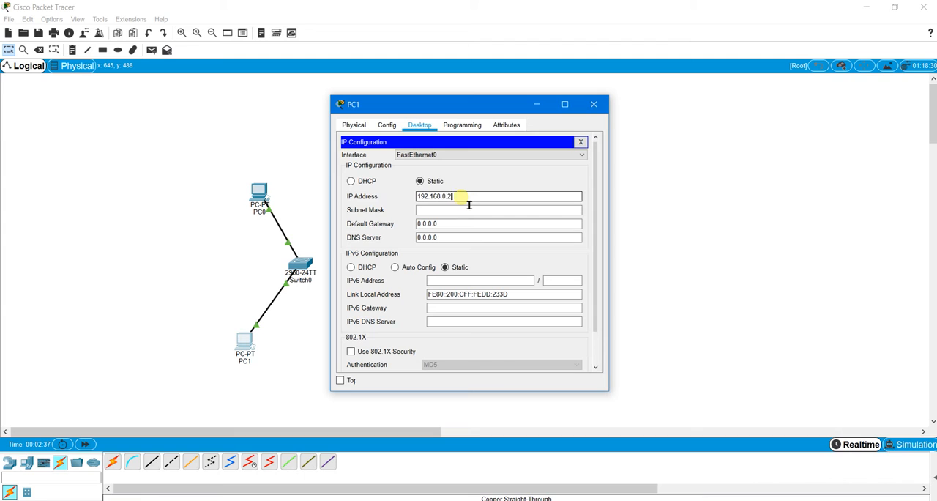
text(192.168.0.20)
click(478, 210)
key(Tab)
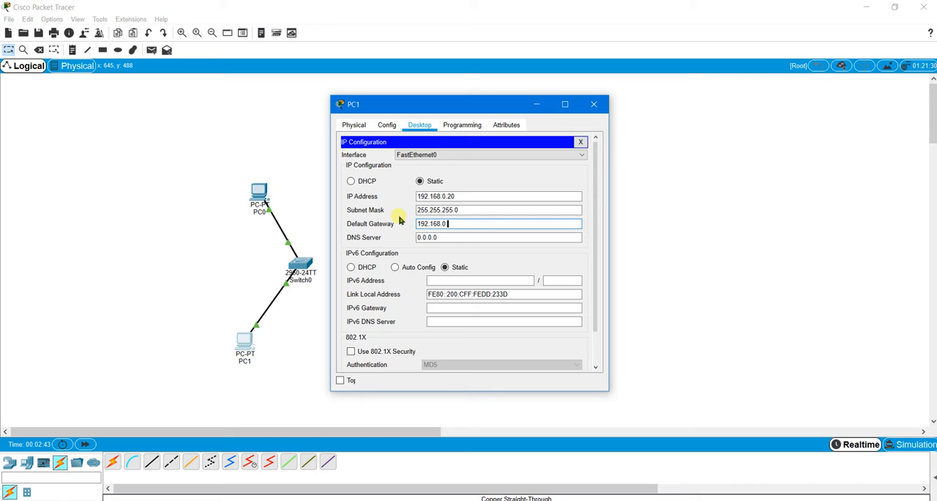
text(192.168.0.1)
click(470, 240)
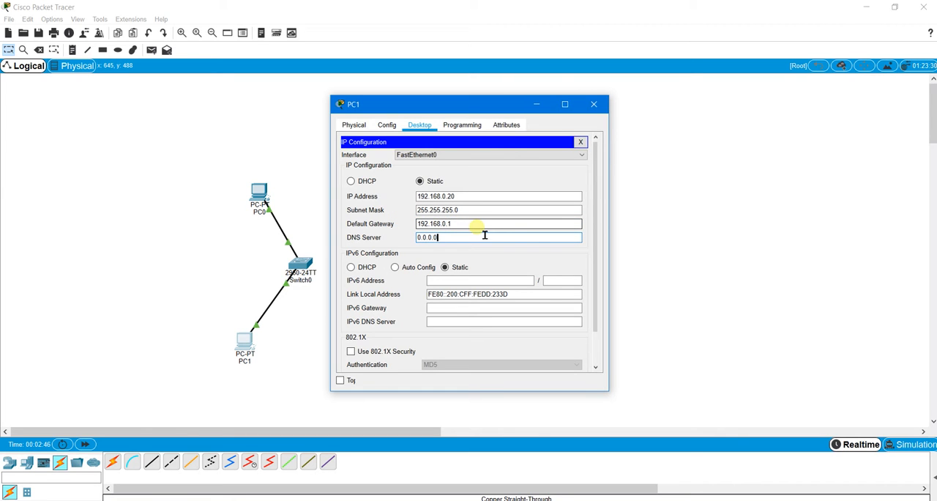
click(581, 142)
click(600, 105)
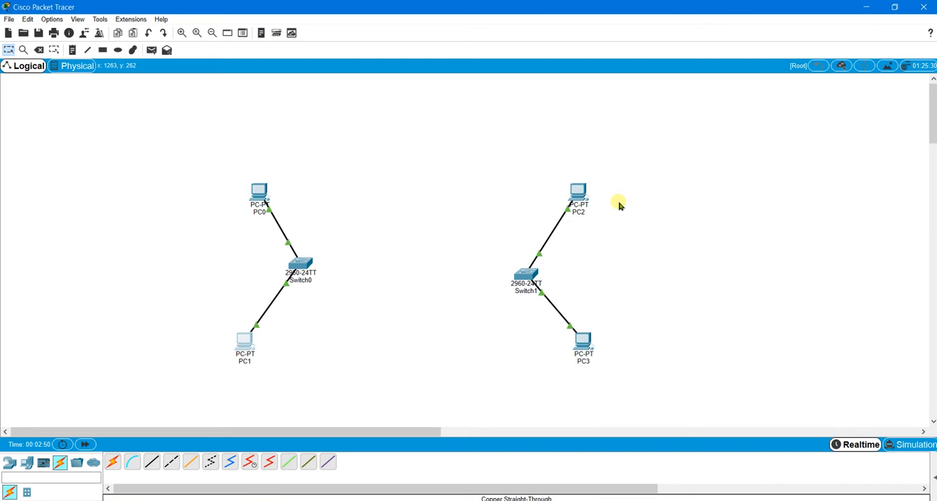
- Configure PC2 with static IP address 192.168.1.10, subnet mask 255.255.255.0 and default gateway 192.168.1.1
click(578, 193)
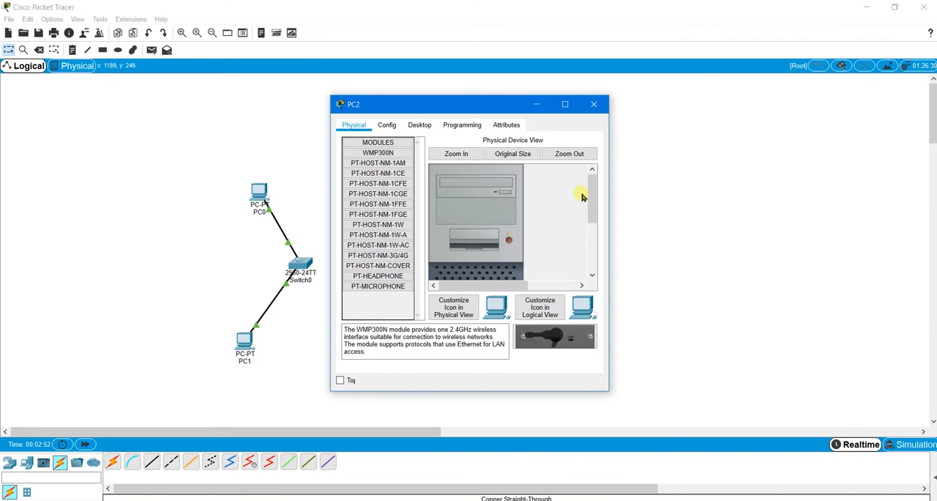
click(416, 125)
click(376, 170)
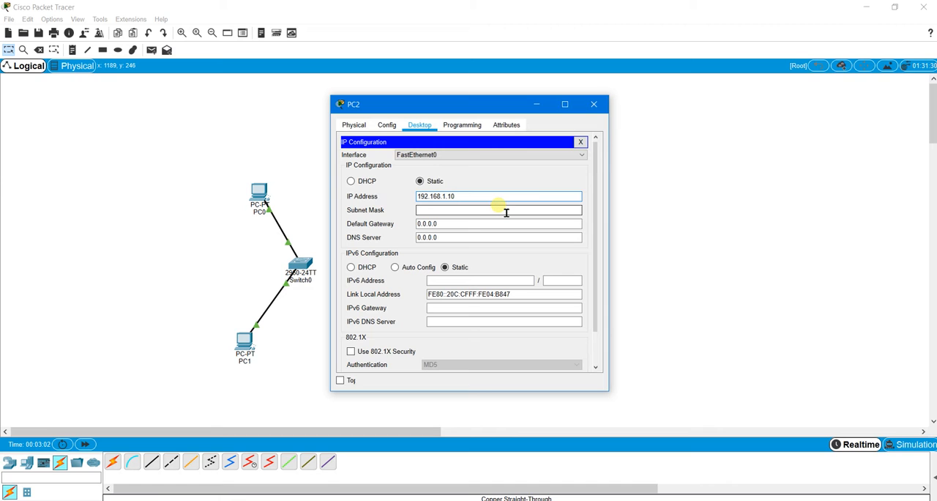
click(505, 211)
drag(466, 224, 386, 222)
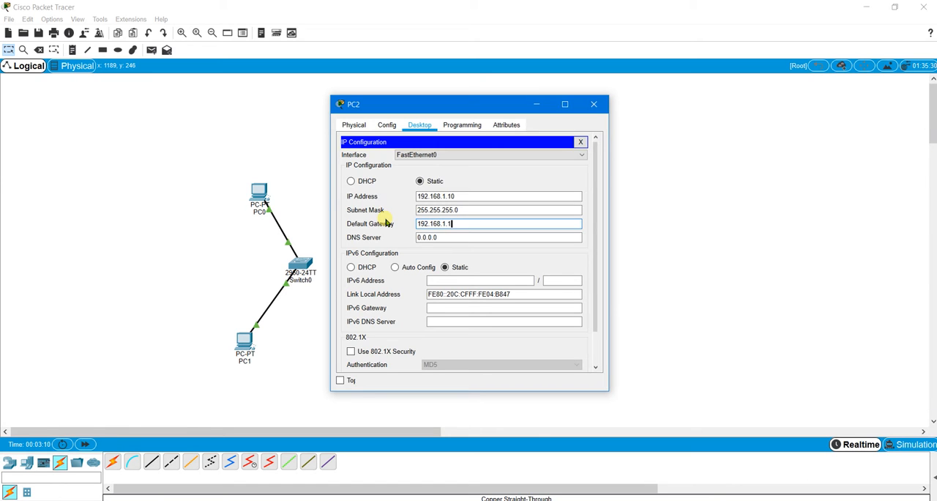
click(481, 213)
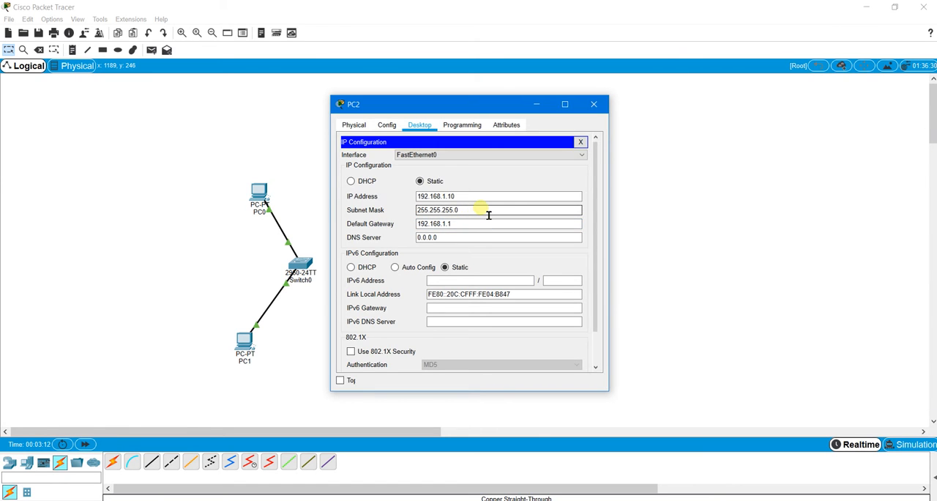
click(581, 142)
click(595, 106)
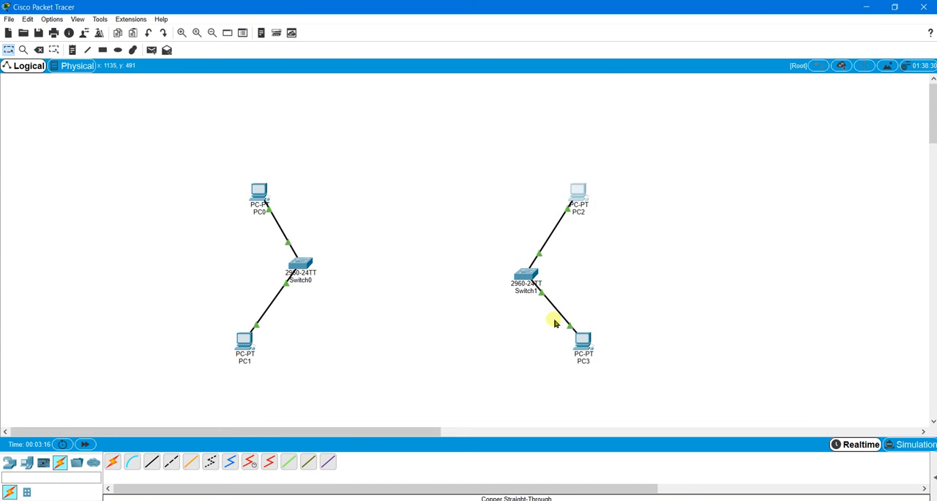
- Configure PC3 with static IP address 192.168.1.20, subnet mask 255.255.255.0 and default gateway 192.168.1.1, and close its window
click(584, 338)
click(428, 127)
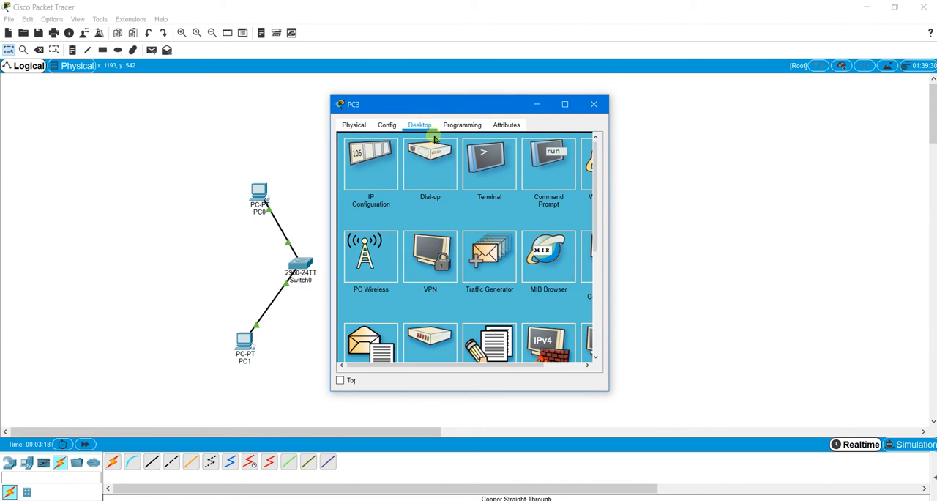
click(376, 169)
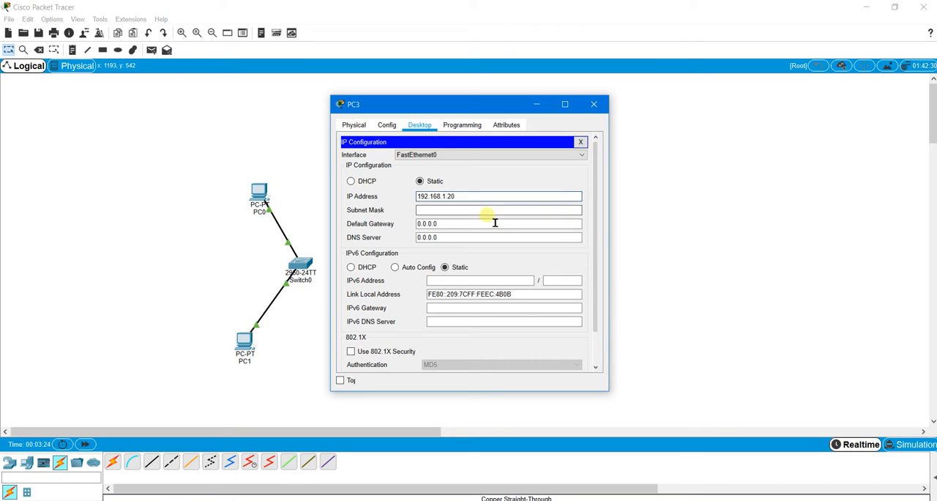
click(489, 212)
drag(473, 227, 415, 228)
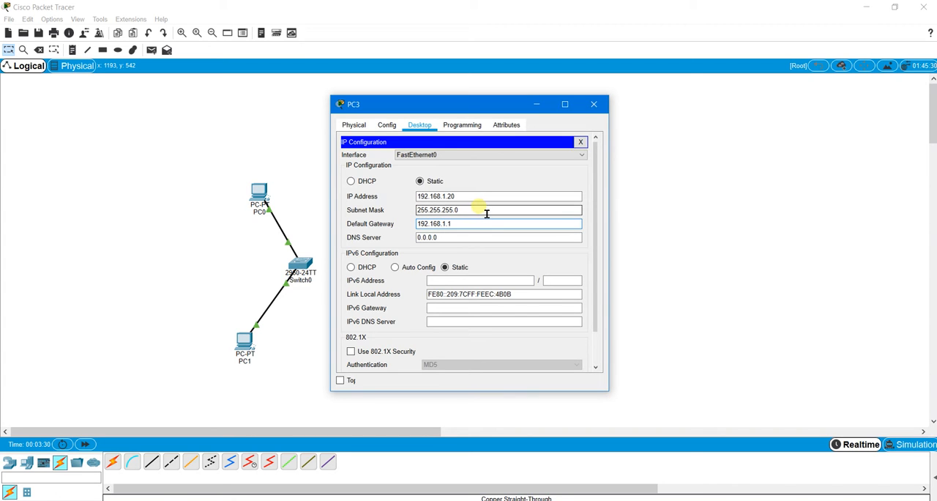
click(580, 141)
click(595, 107)
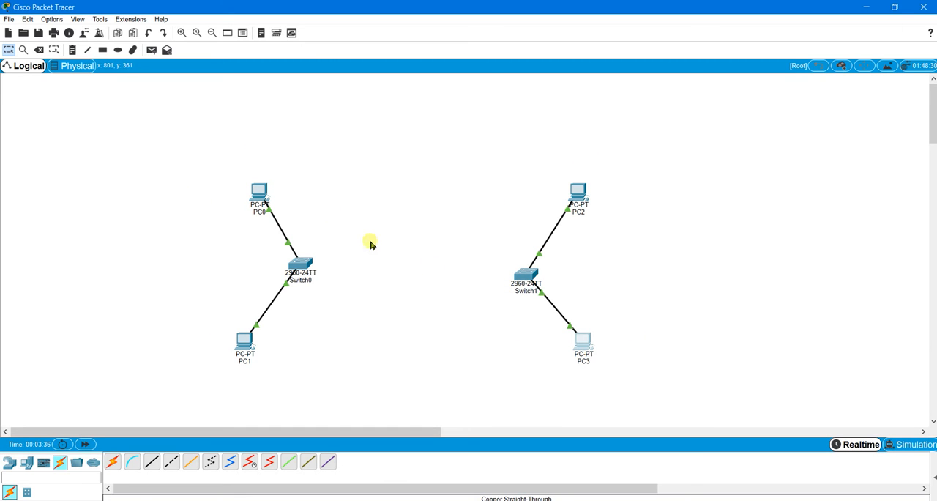
- Test the first LAN by pinging 192.168.0.20 from PC0's command prompt, and close PC0's window
click(259, 193)
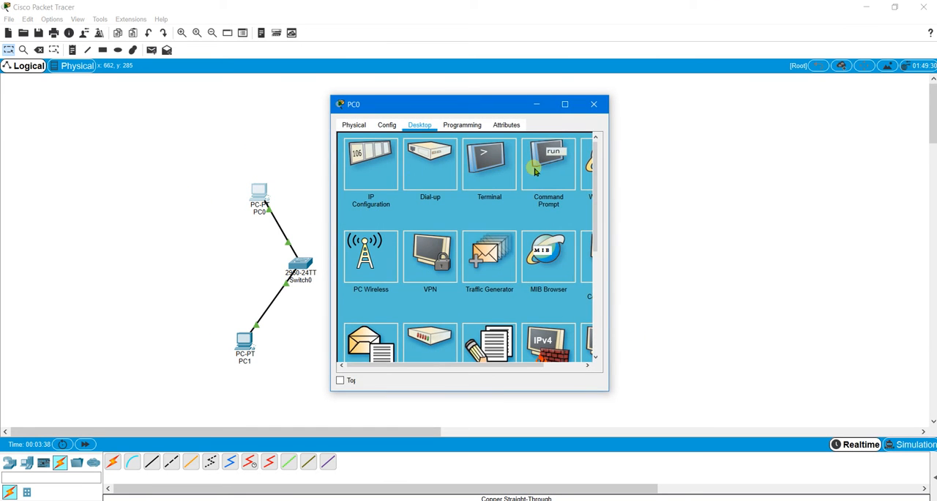
click(548, 167)
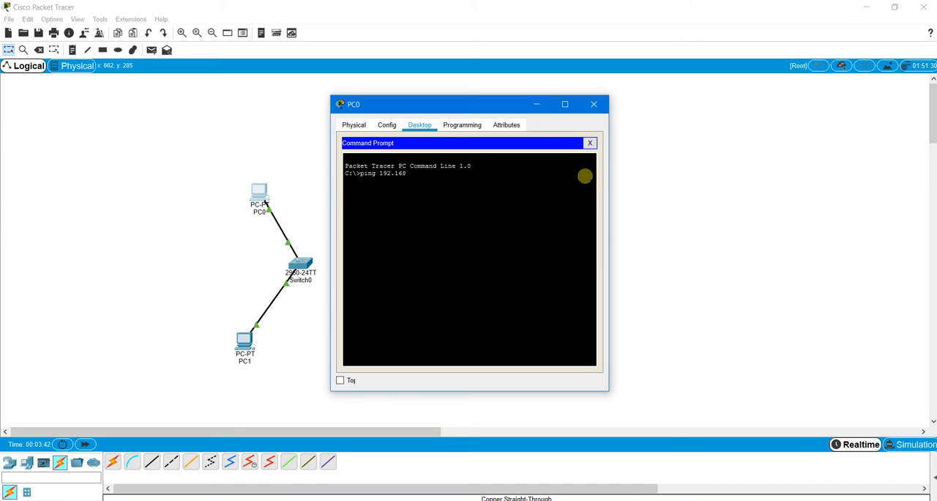
key(Return)
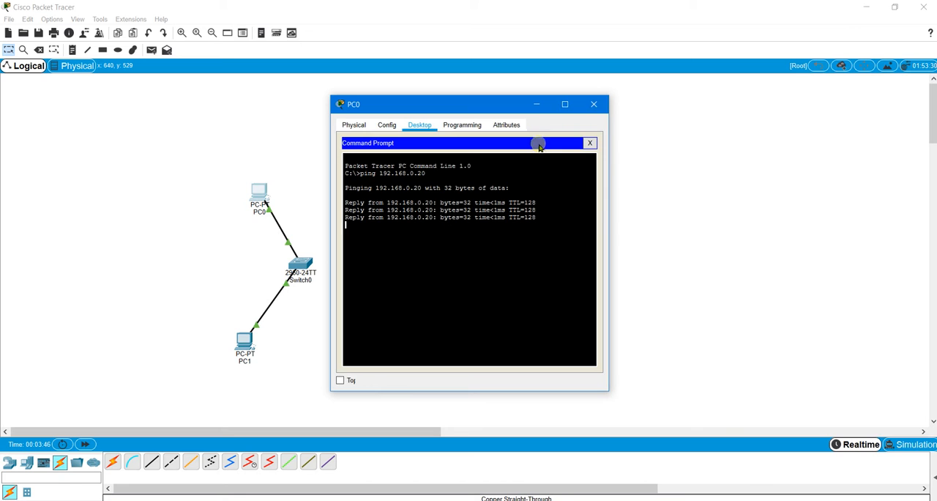
click(591, 104)
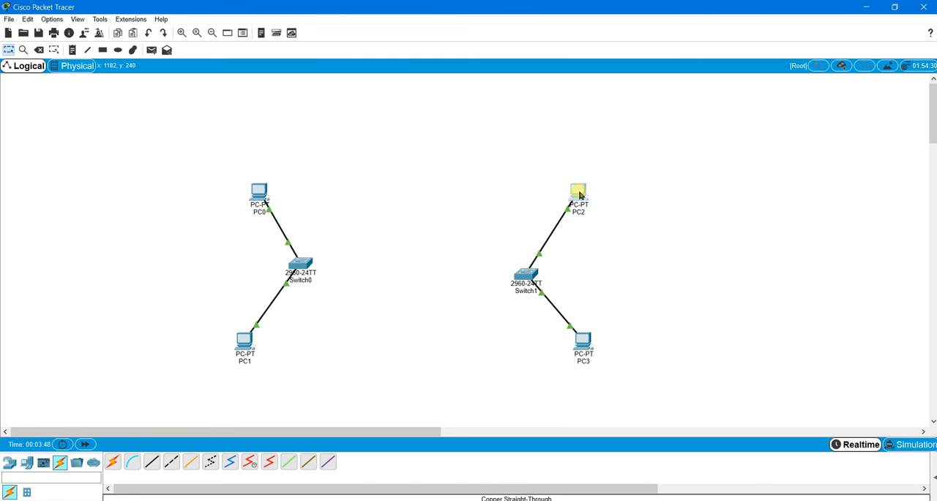
- Test the second LAN by pinging 192.168.1.20 from PC2's command prompt, and close PC2's window
click(580, 196)
click(548, 167)
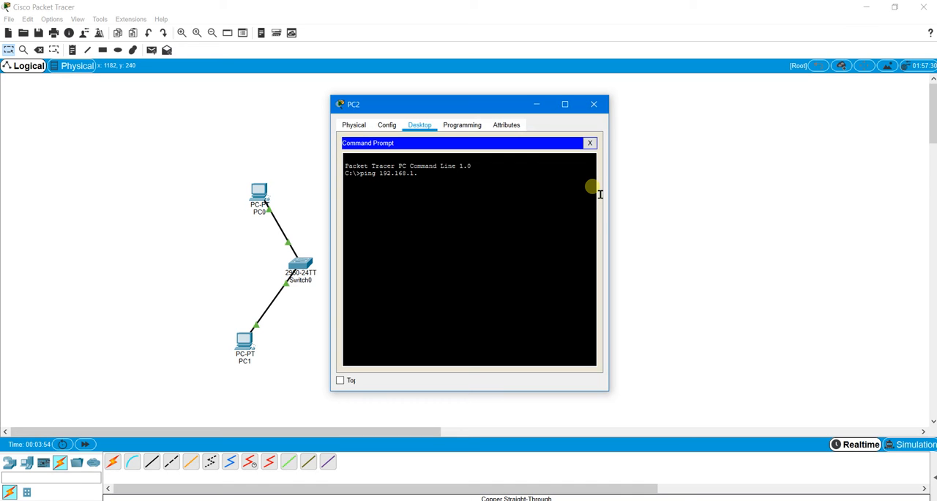
text(ping 192.168.1.20)
key(Return)
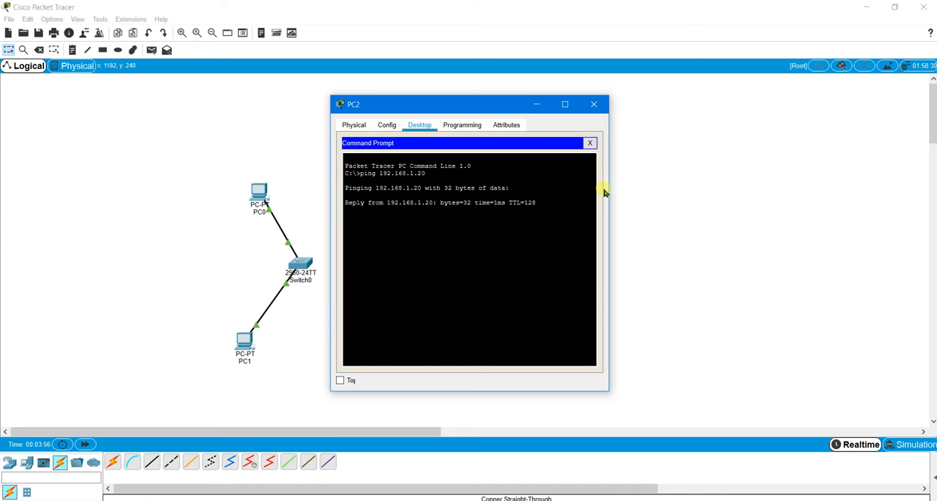
click(594, 104)
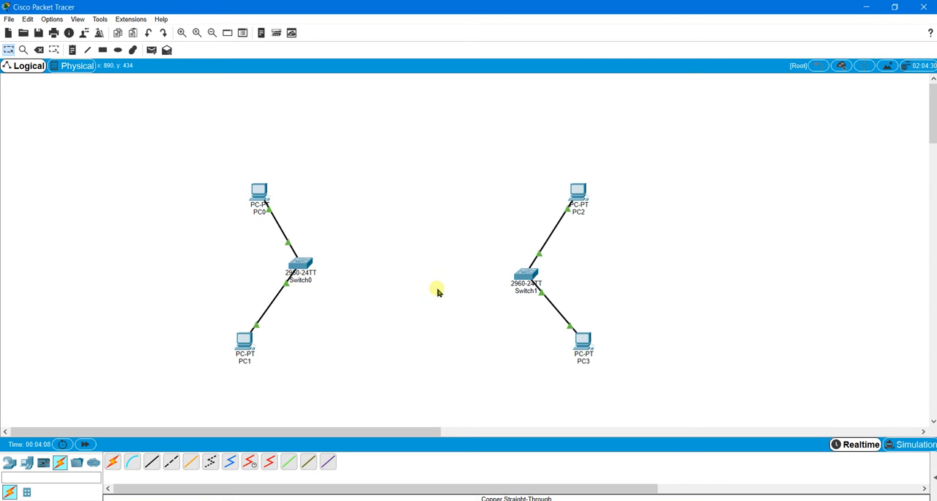
- Place an ISR4321 router on the workspace between Switch0 and Switch1
click(10, 466)
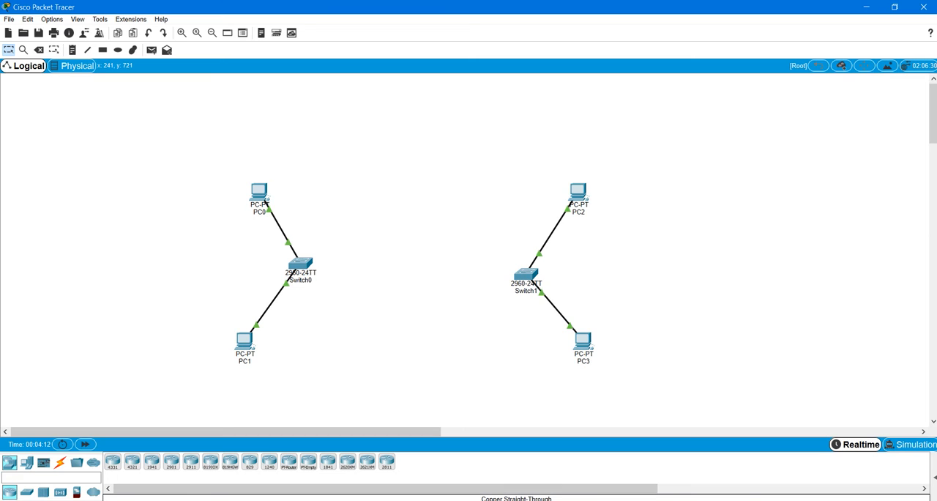
click(137, 466)
drag(133, 464, 411, 281)
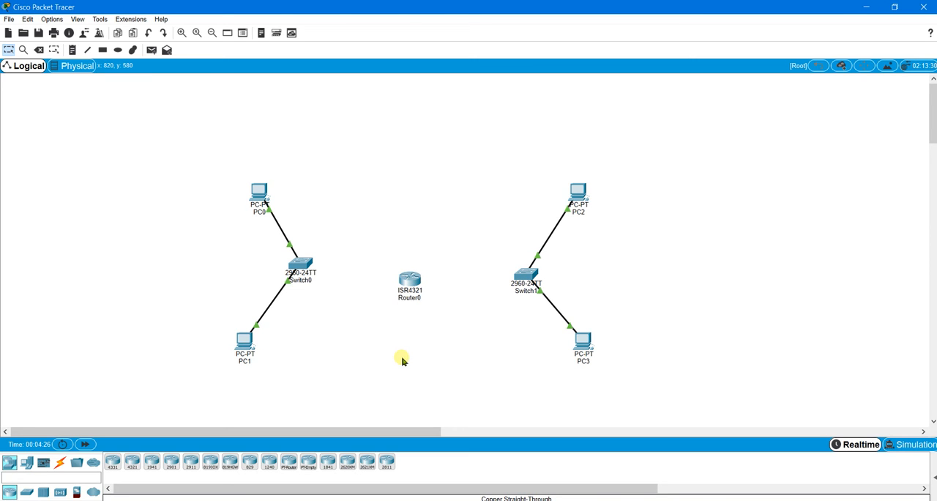
- Open Router0's configuration and bring up the settings of its GigabitEthernet0/0/0 and GigabitEthernet0/0/1 interfaces
click(408, 280)
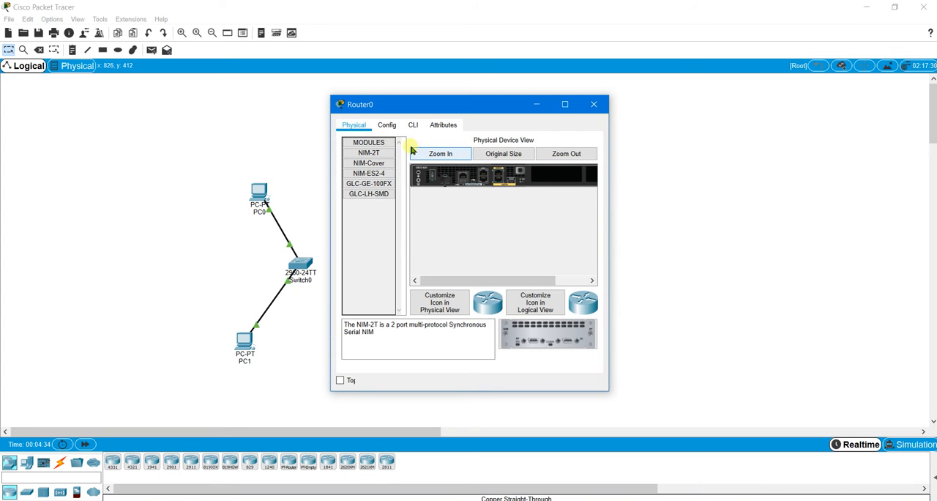
click(388, 126)
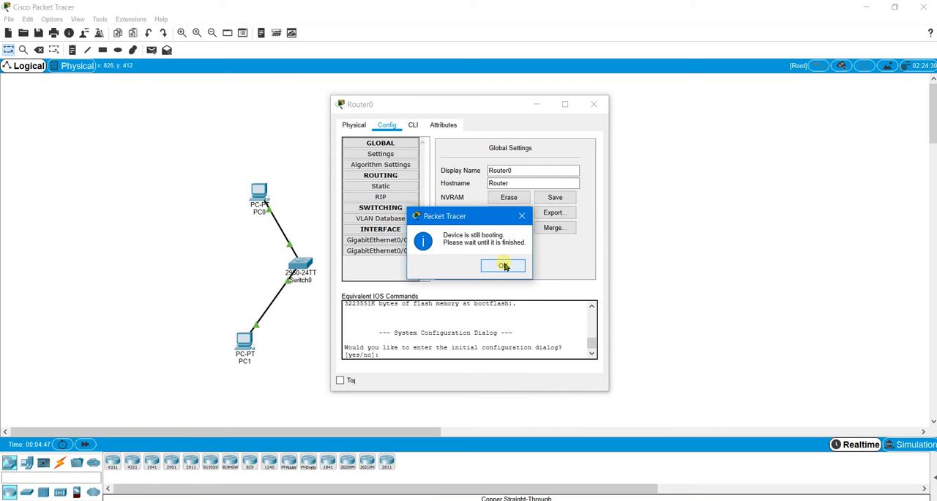
click(503, 266)
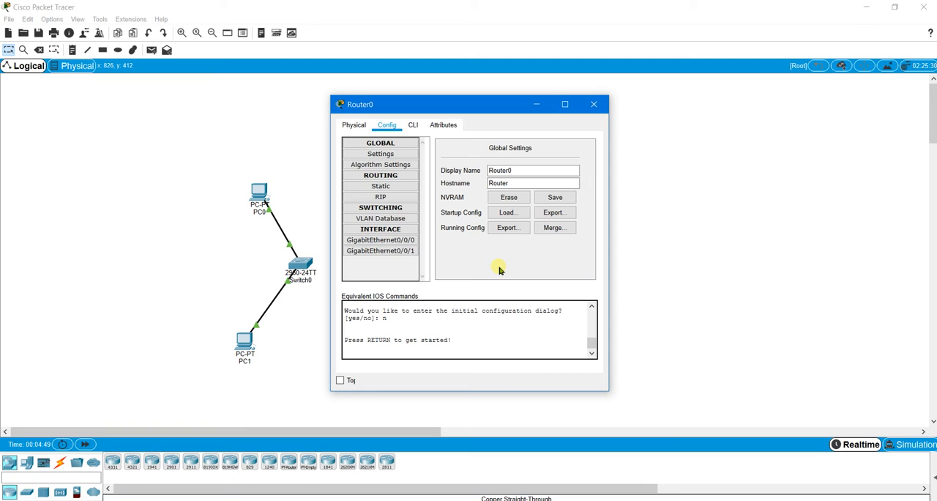
click(356, 125)
click(387, 125)
click(388, 240)
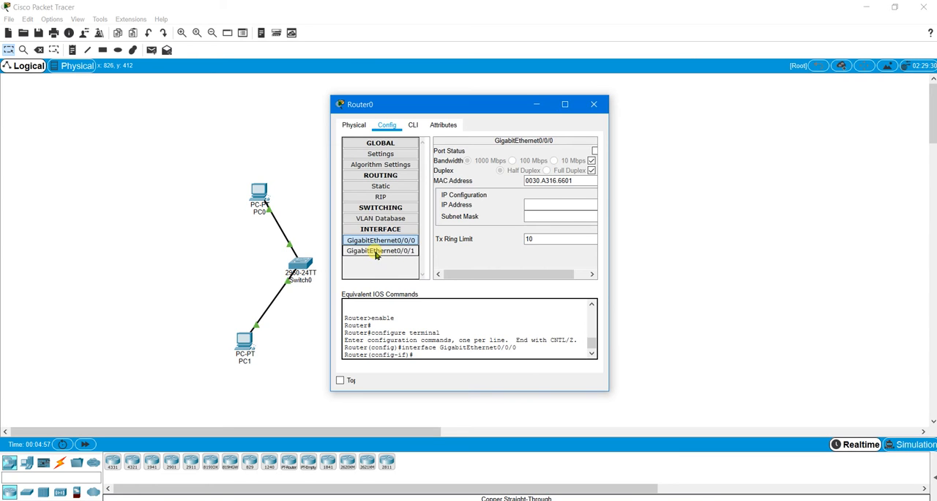
click(378, 251)
click(384, 240)
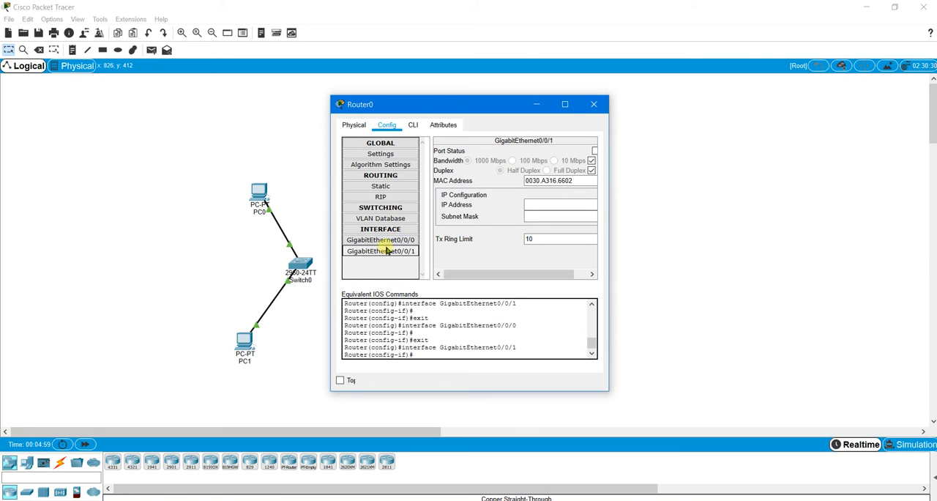
- Turn on Router0's GigabitEthernet0/0/0 port and assign it IP address 192.168.0.1 with subnet mask 255.255.255.0
drag(450, 106, 660, 111)
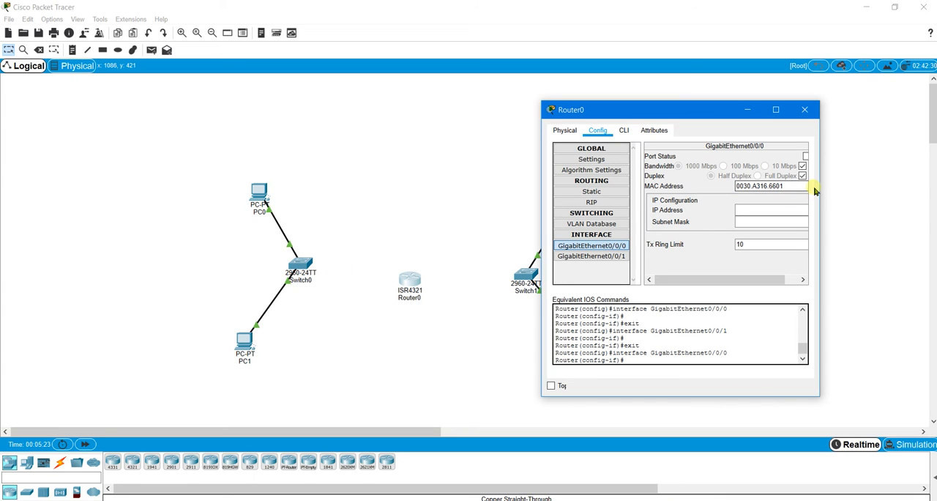
drag(820, 188, 843, 184)
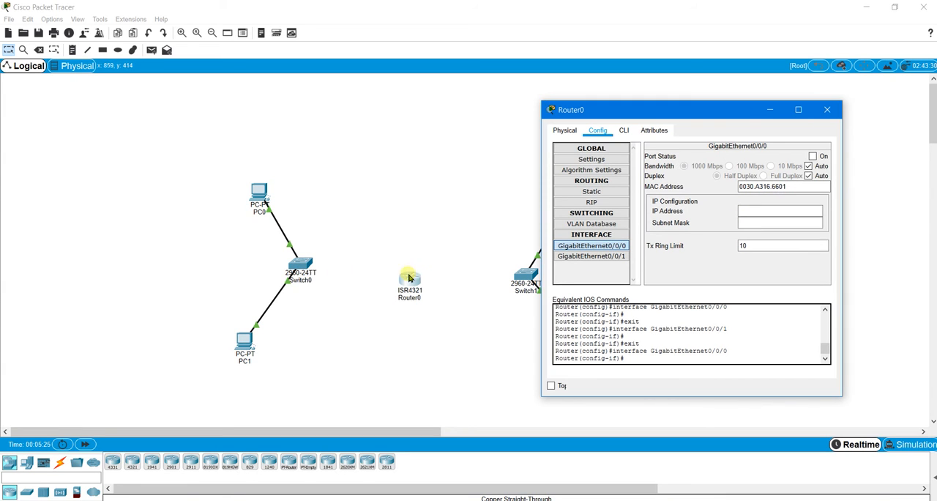
click(812, 157)
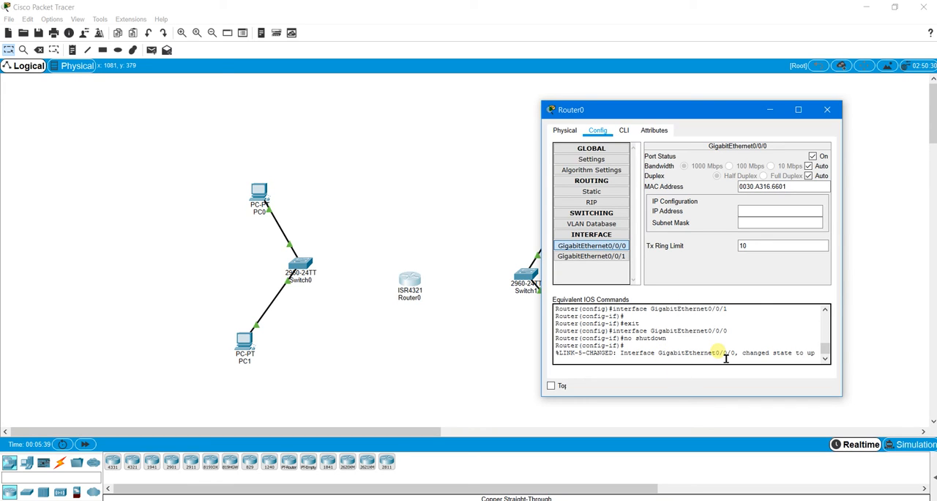
click(763, 211)
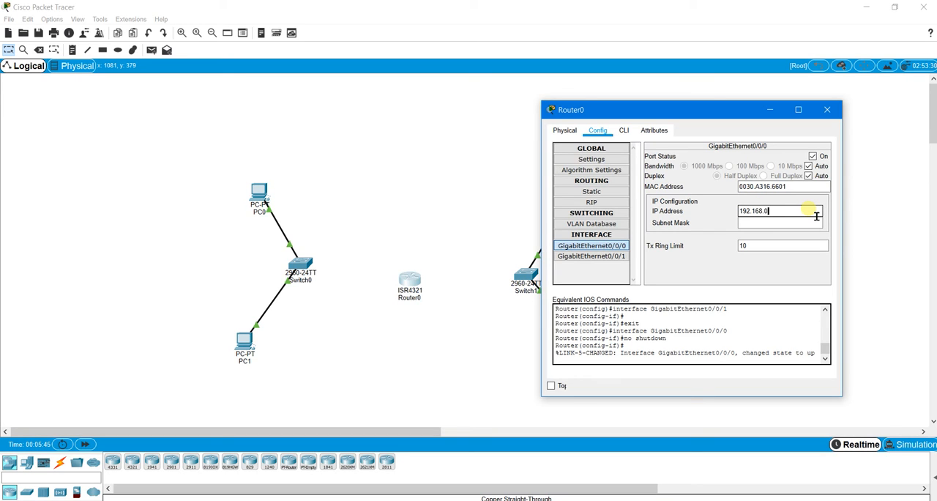
text(192.168.0.1)
click(805, 222)
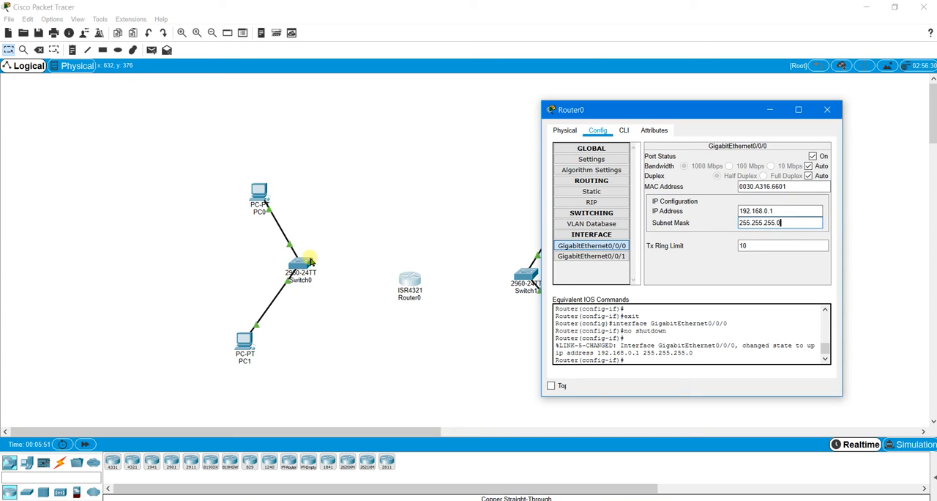
- Turn on Router0's GigabitEthernet0/0/1 port, assign it 192.168.1.1 with subnet mask 255.255.255.0, and close the router window
click(596, 256)
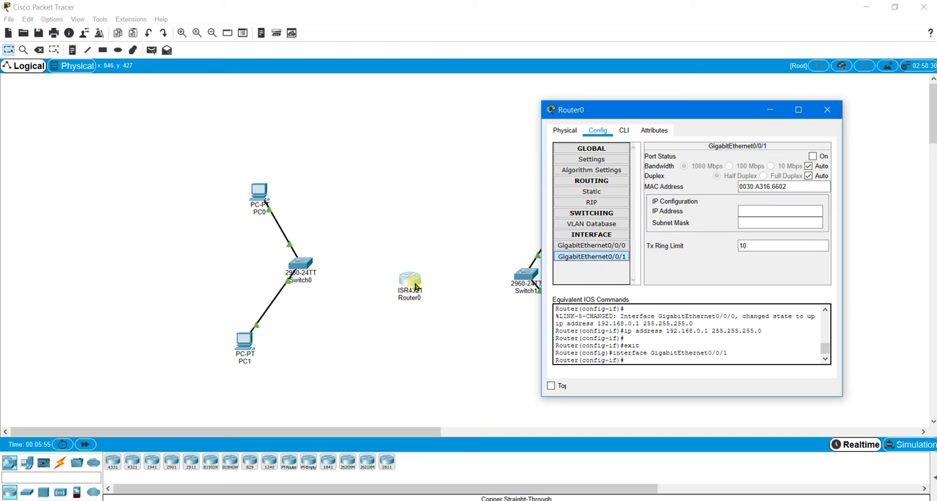
click(813, 156)
click(785, 210)
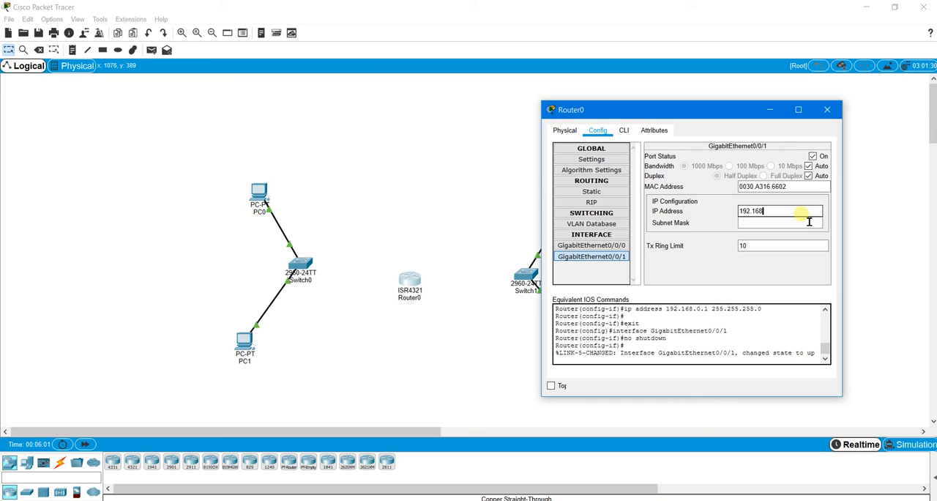
text(192.168.1.1)
click(804, 222)
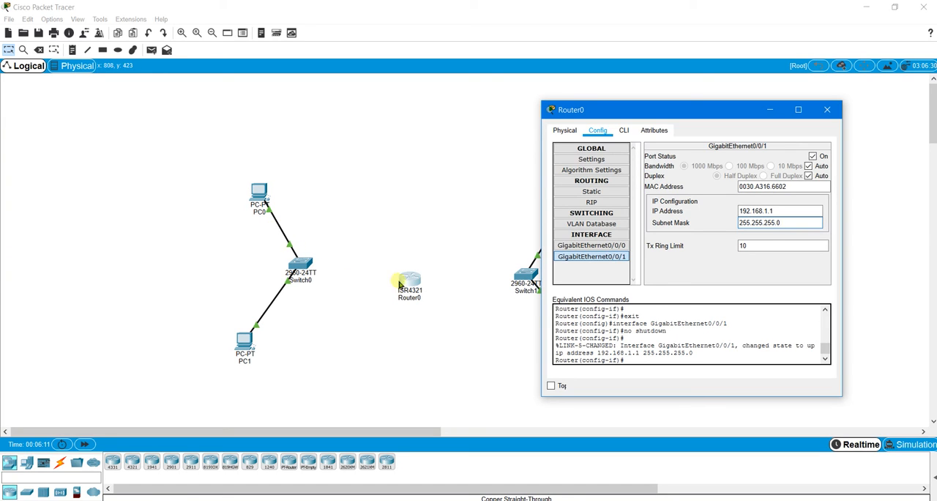
click(827, 109)
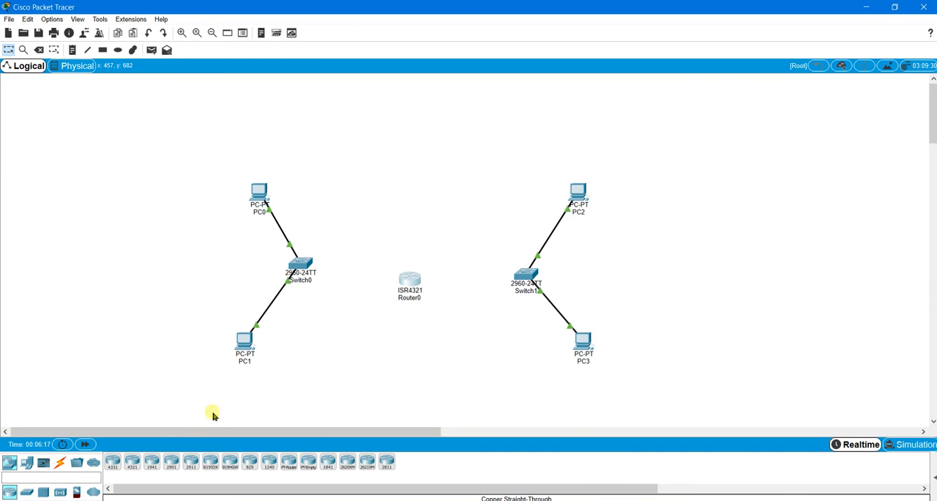
- Connect Switch0's GigabitEthernet0/1 port to Router0's GigabitEthernet0/0/0 port with a copper straight-through cable
click(60, 462)
click(151, 461)
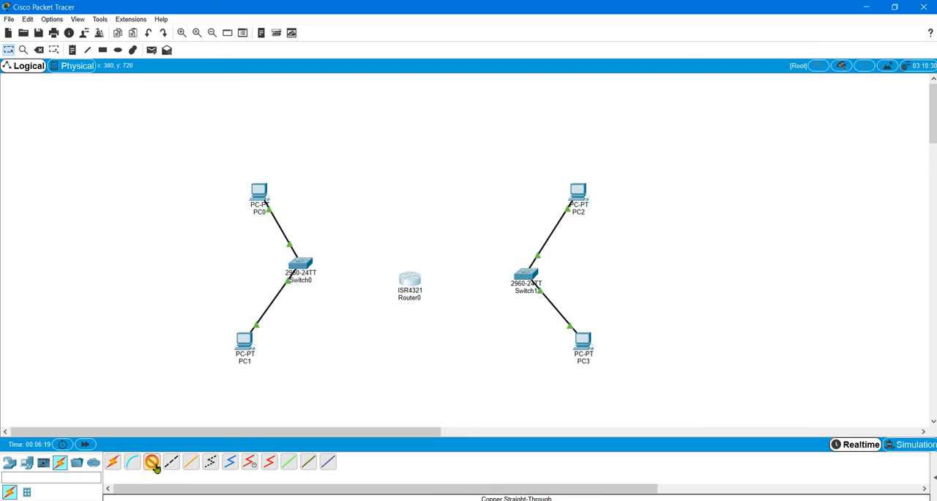
click(299, 265)
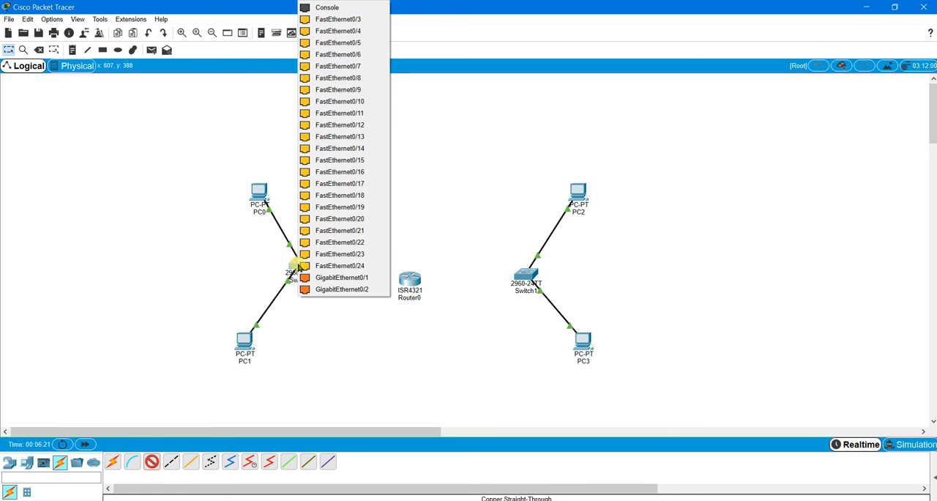
click(363, 281)
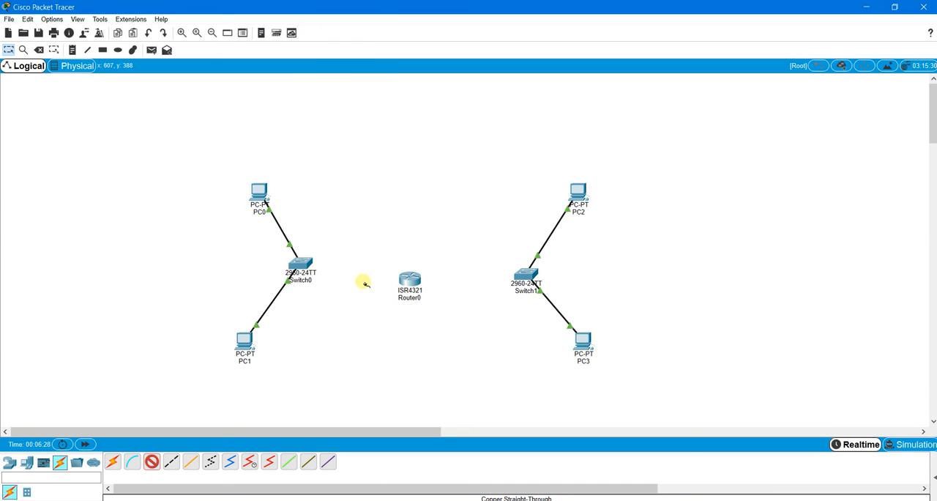
click(408, 279)
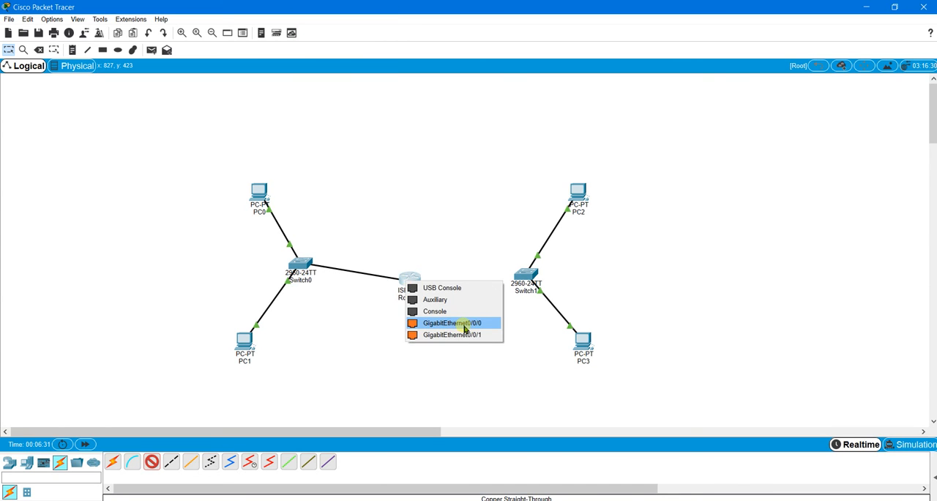
click(471, 327)
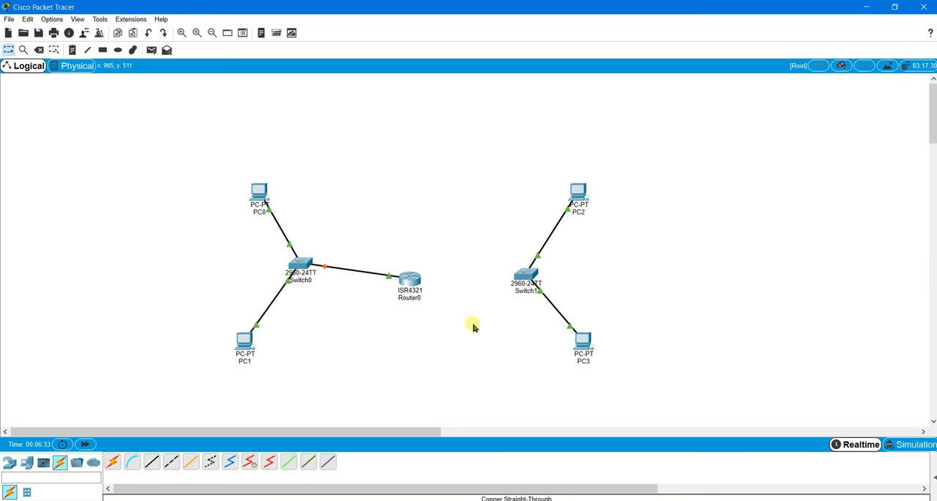
- Connect Switch1 to Router0's GigabitEthernet0/0/1 port with a copper straight-through cable
click(151, 461)
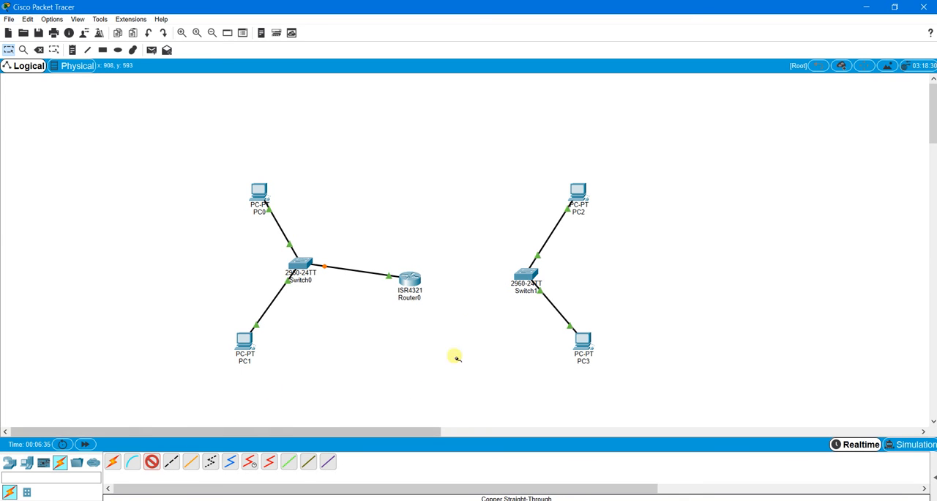
click(526, 281)
click(539, 274)
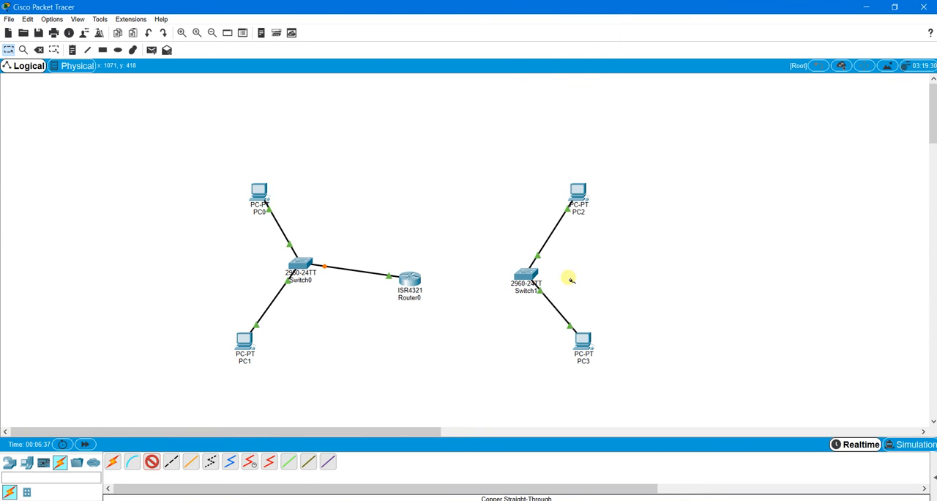
click(411, 279)
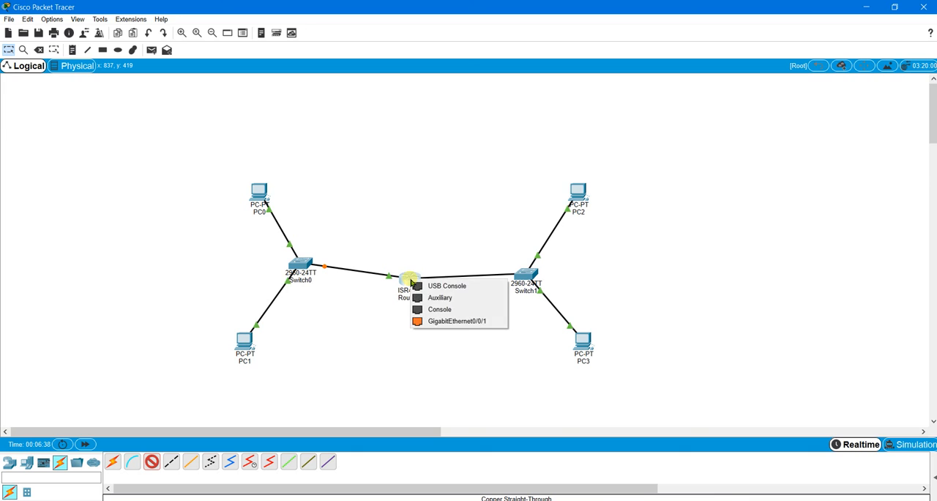
click(479, 321)
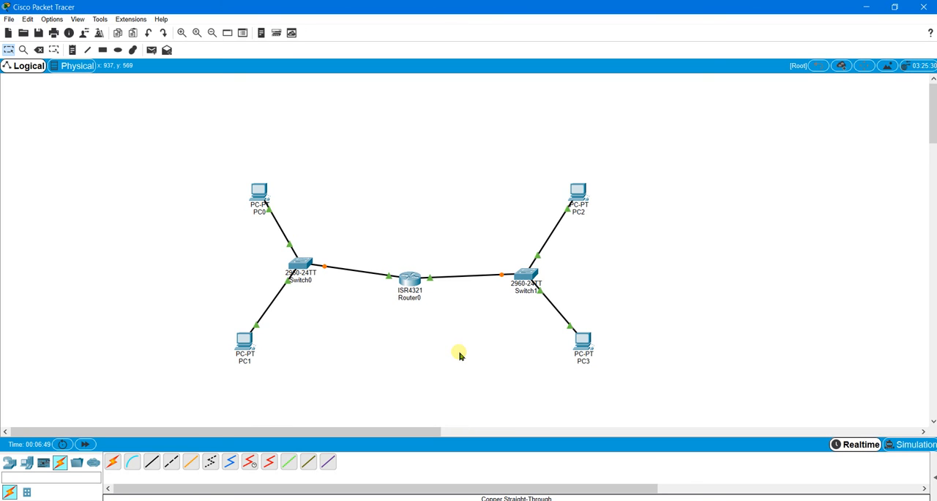
- Ping the router addresses 192.168.0.1 and 192.168.1.1 from PC0's command prompt
click(264, 189)
click(547, 184)
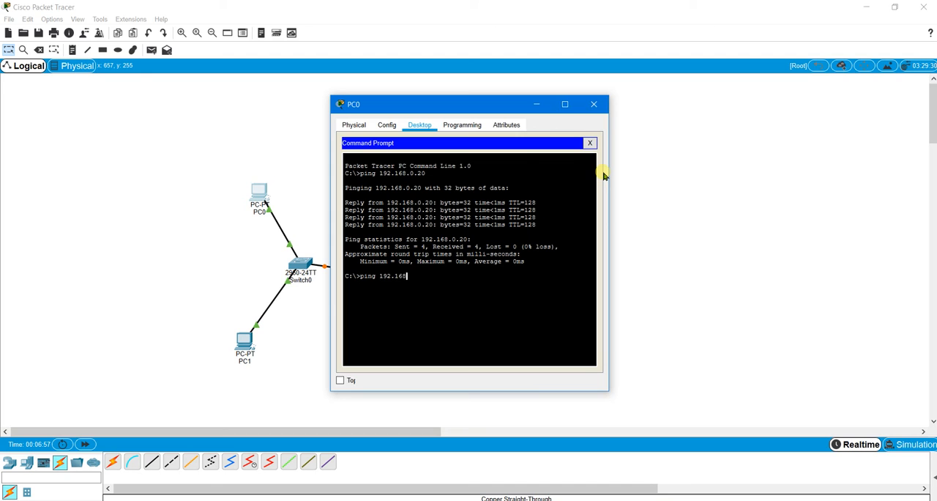
text(ping 192.168.0.1)
key(Return)
drag(468, 107, 706, 117)
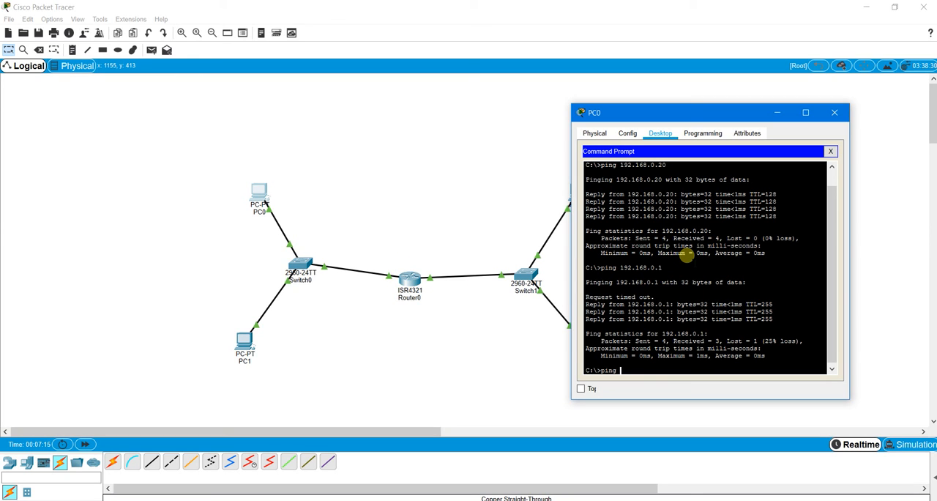
text(168.1.1)
key(Return)
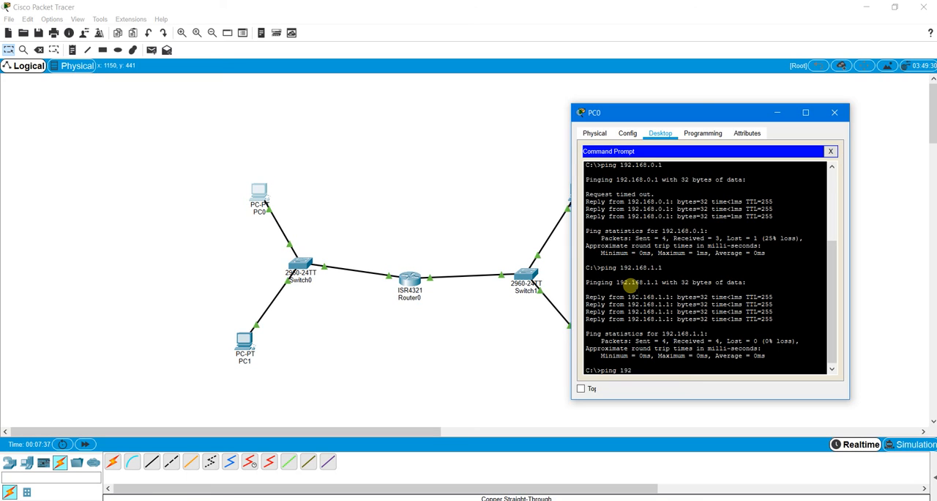
- Ping PC2 at 192.168.1.10 from PC0's command prompt, then close the PC0 window
text(.1.10)
drag(671, 112, 732, 117)
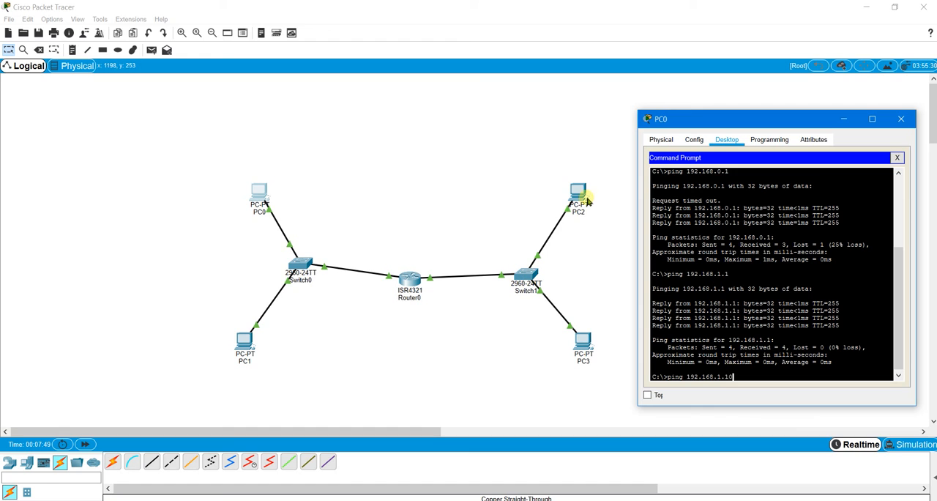
key(Return)
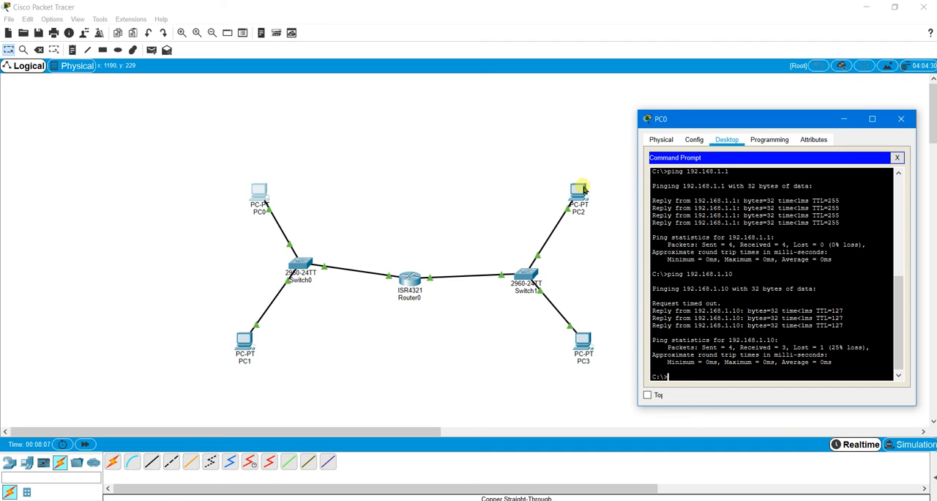
click(901, 119)
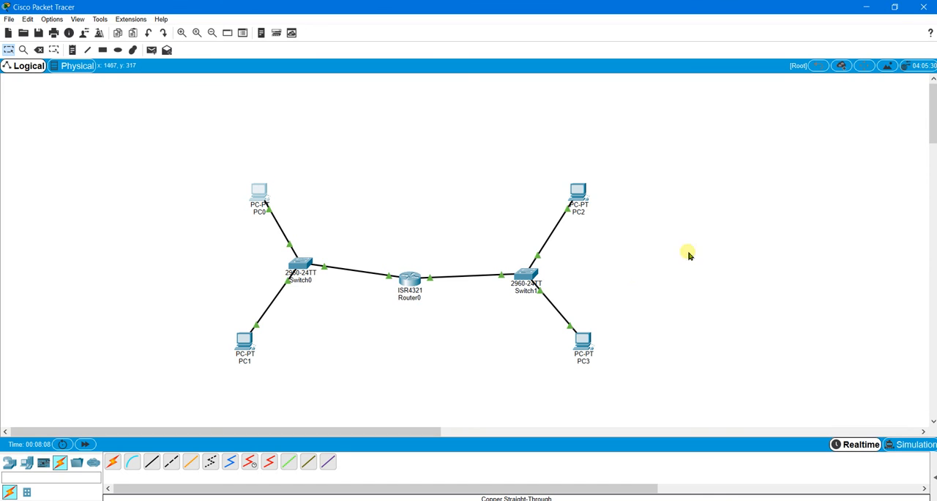
- Ping the gateway 192.168.1.1 from PC3's command prompt and move its window clear of the router
click(586, 347)
click(558, 178)
text(ping 192.168.1.1)
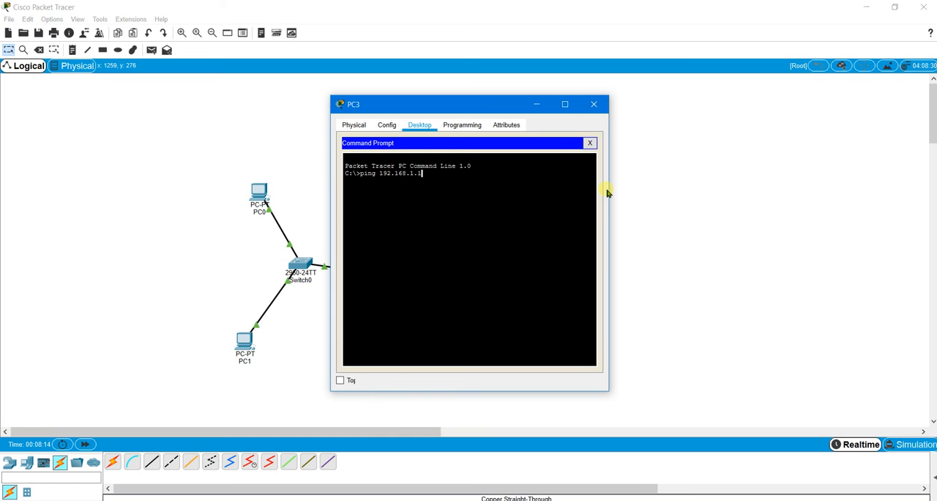
key(Return)
drag(476, 106, 700, 147)
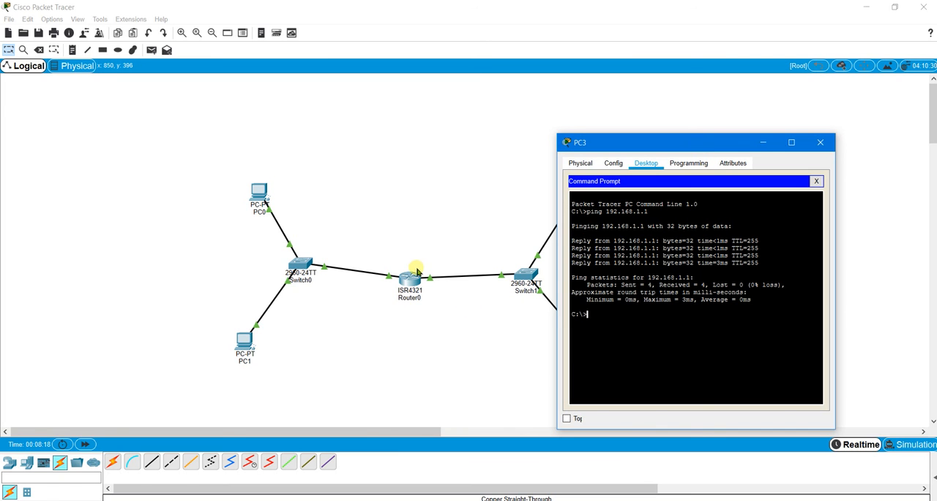
- Ping PC1 at 192.168.0.20 from PC3's command prompt and close the PC3 window
text(ping 192.168)
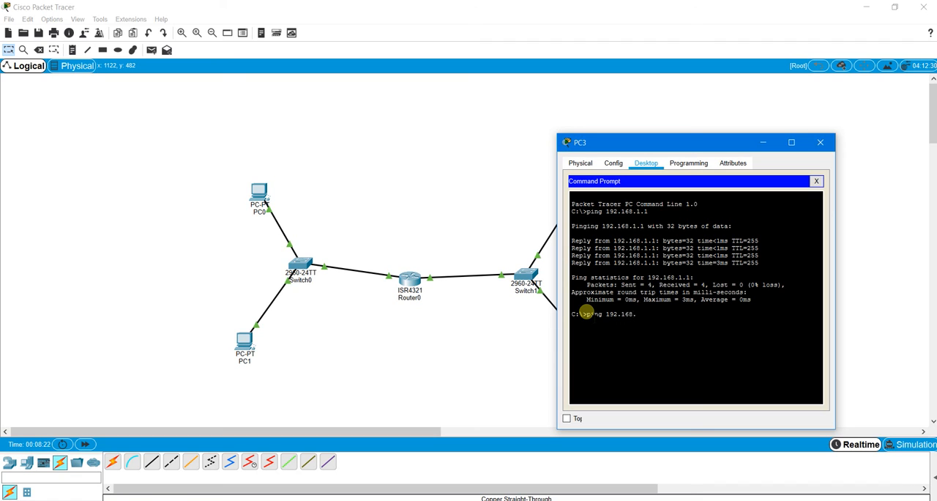
text(.0.20)
drag(598, 142, 659, 155)
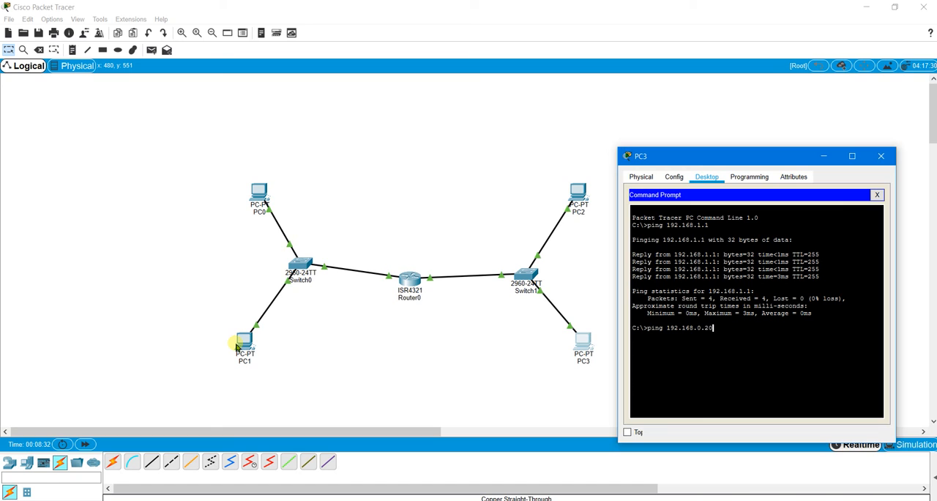
key(Return)
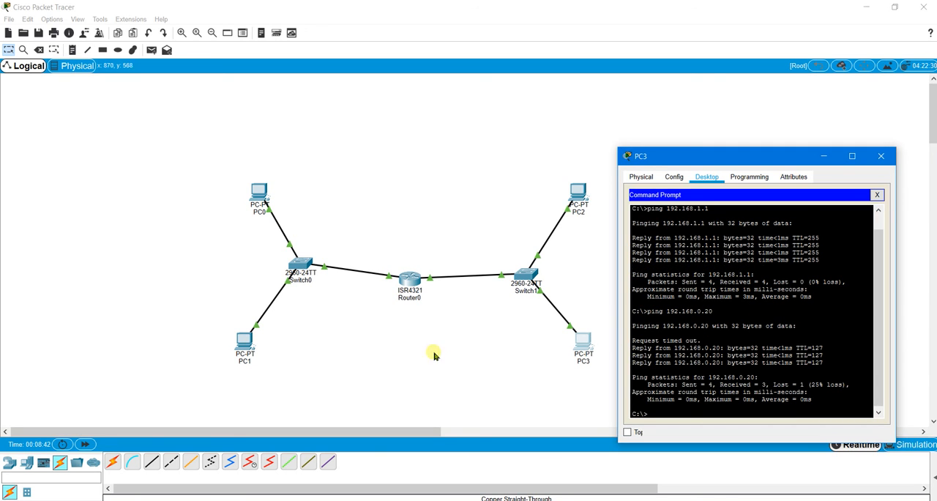
click(882, 157)
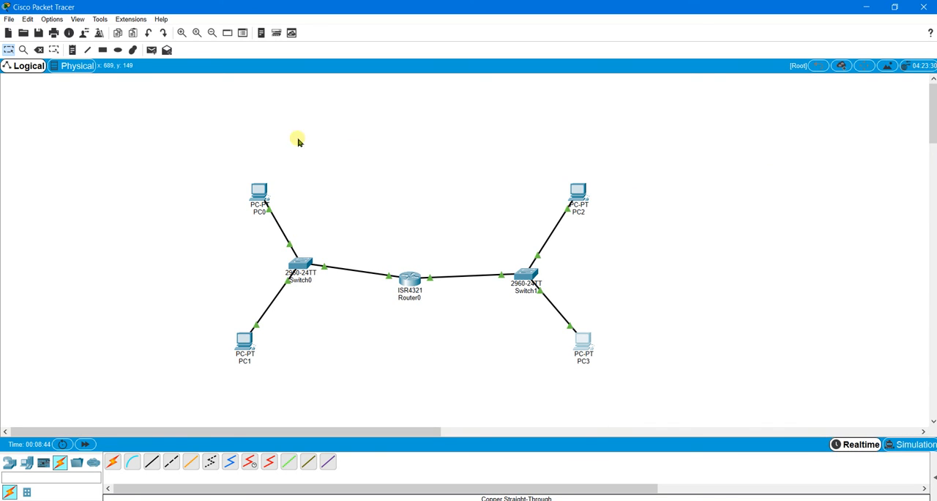